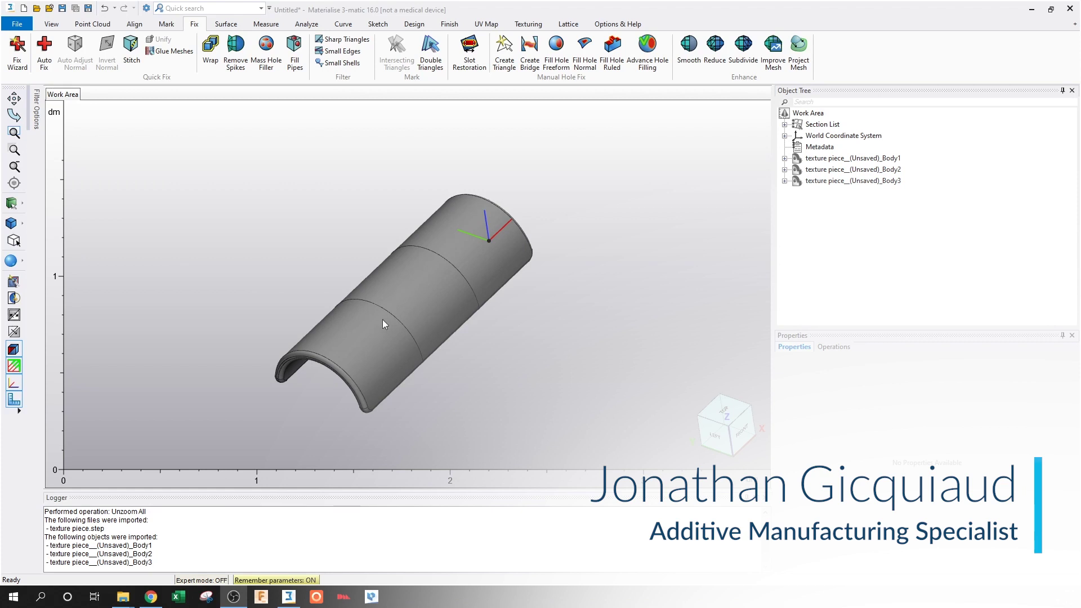
# Orbit and zoom around the half-cylinder to look over its bands
pyautogui.moveTo(394, 309); pyautogui.dragTo(373, 340, button='right')
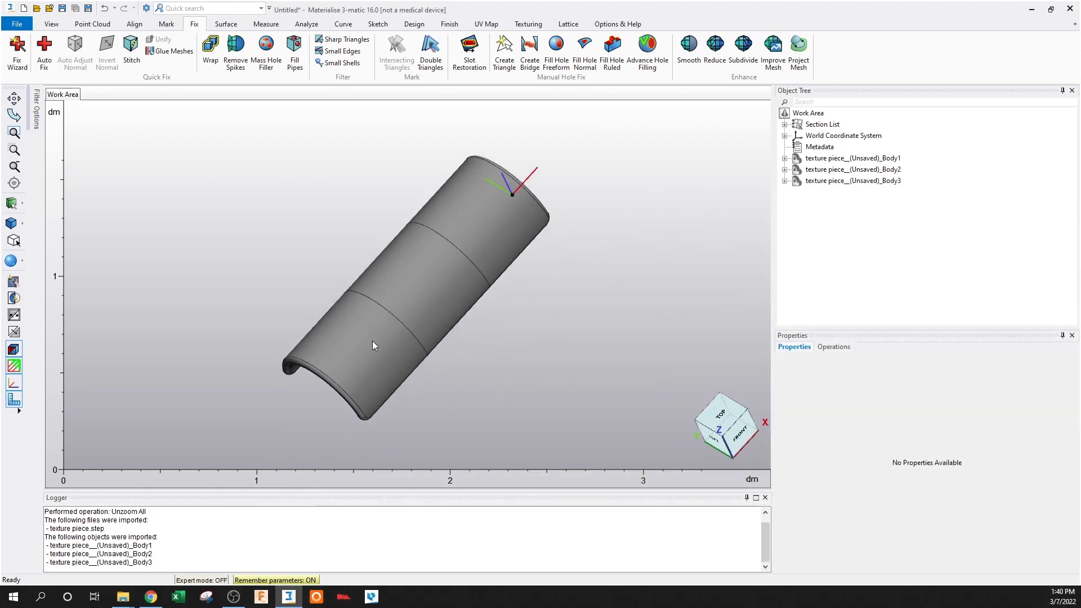
pyautogui.scroll(1, 340, 324)
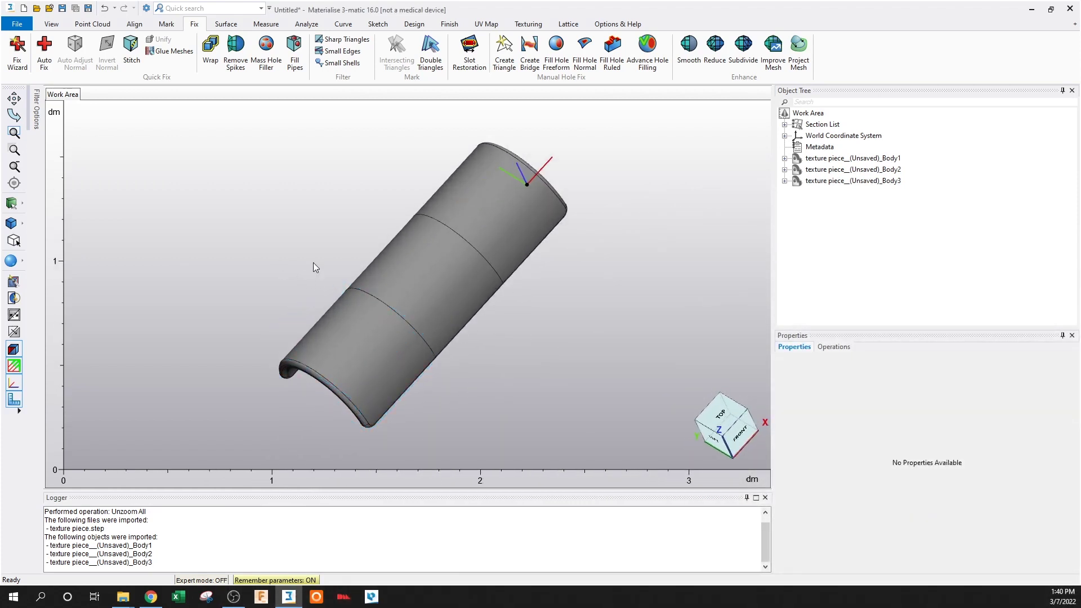
pyautogui.moveTo(298, 291); pyautogui.dragTo(326, 274, button='right')
pyautogui.scroll(1, 324, 264)
pyautogui.scroll(-2, 349, 230)
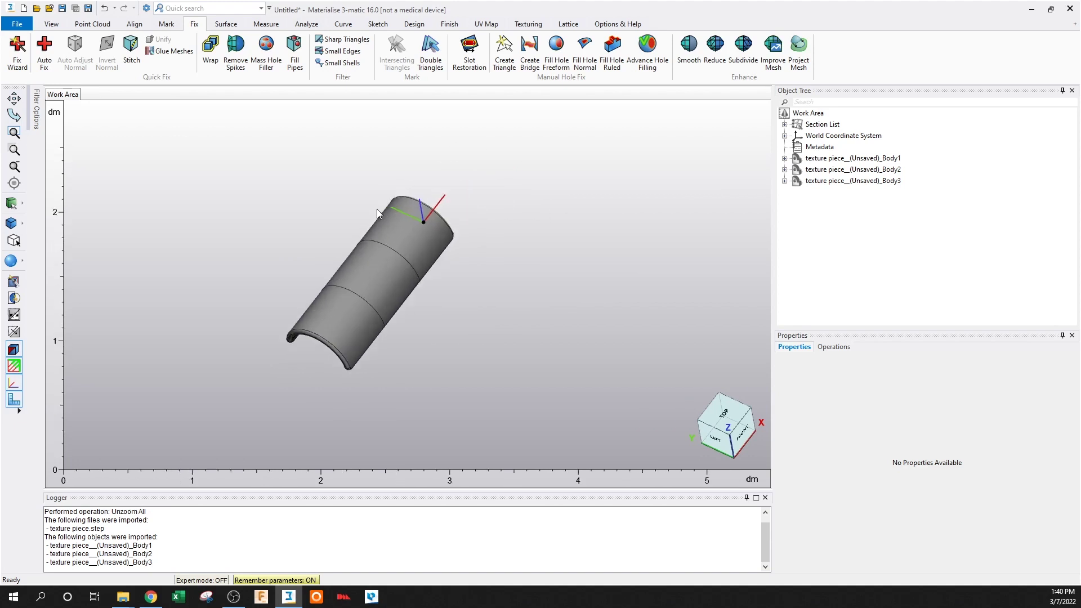
pyautogui.scroll(3, 360, 219)
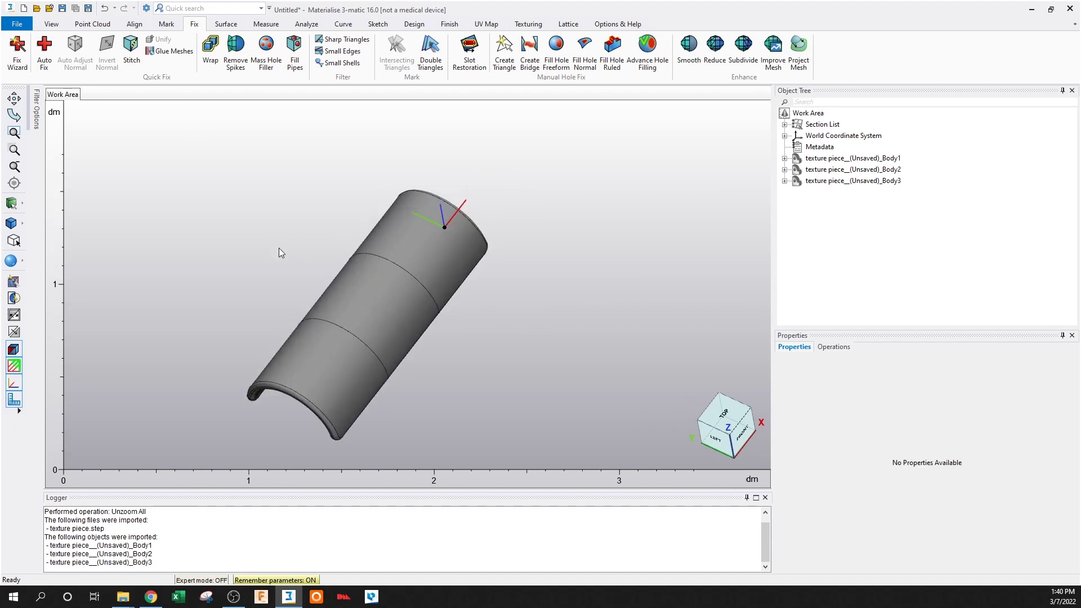
pyautogui.moveTo(325, 376)
pyautogui.mouseDown(button='right')
pyautogui.moveTo(337, 375)
pyautogui.moveTo(316, 385)
pyautogui.mouseUp(button='right')
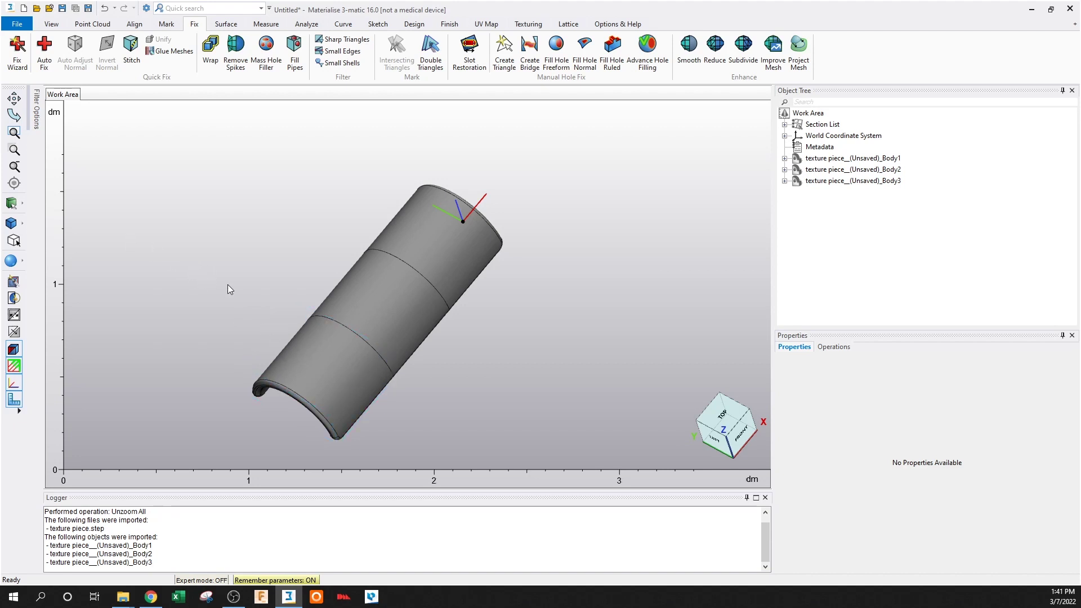
# Create UV Map-001 on the lower band's Face 717 and rotate its UV region
pyautogui.click(487, 24)
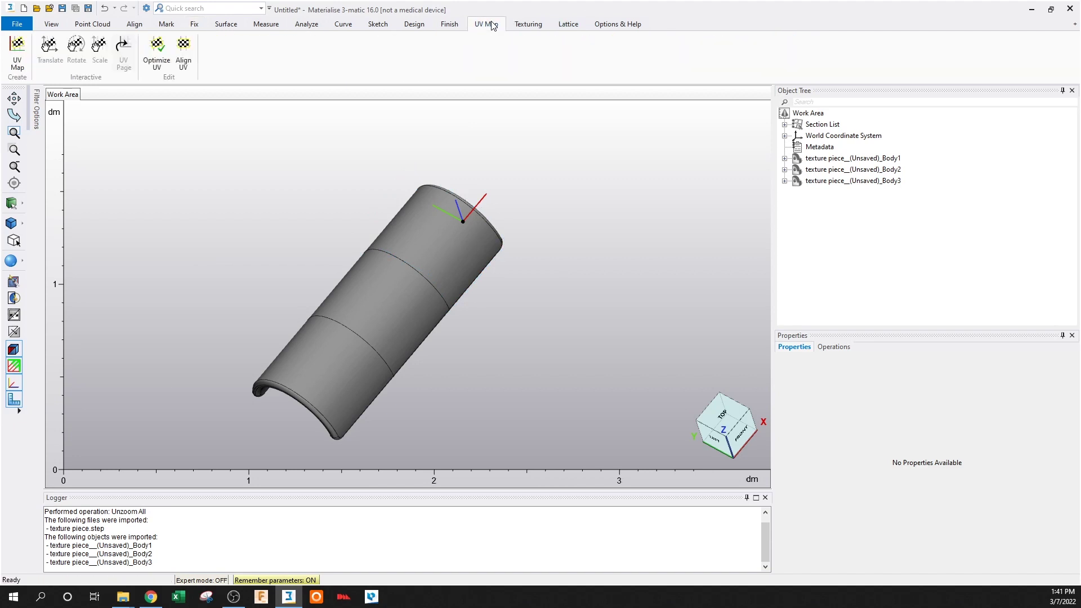
pyautogui.click(17, 54)
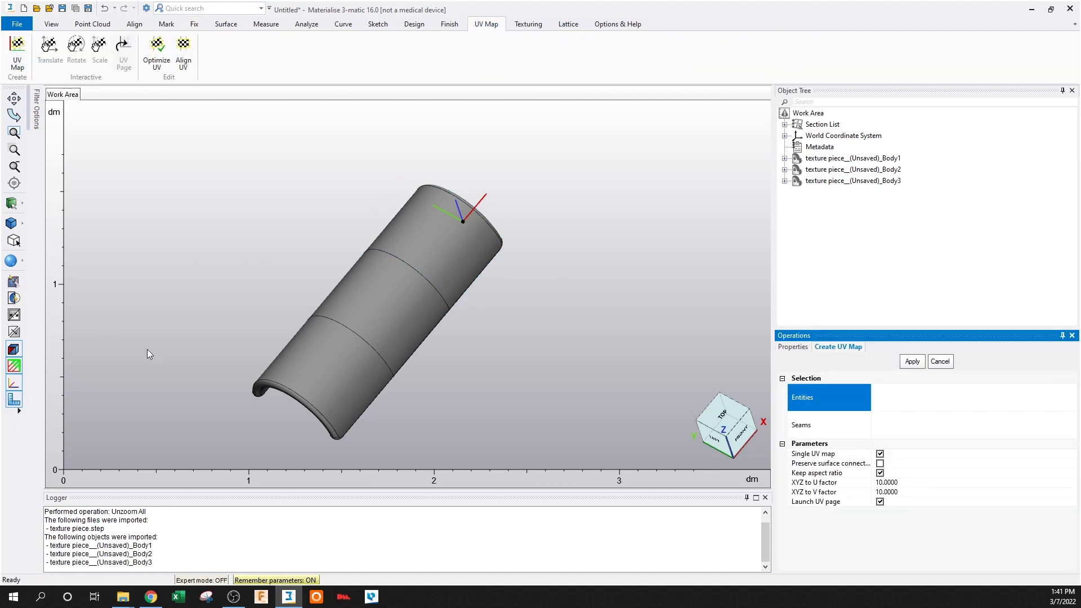
pyautogui.click(338, 375)
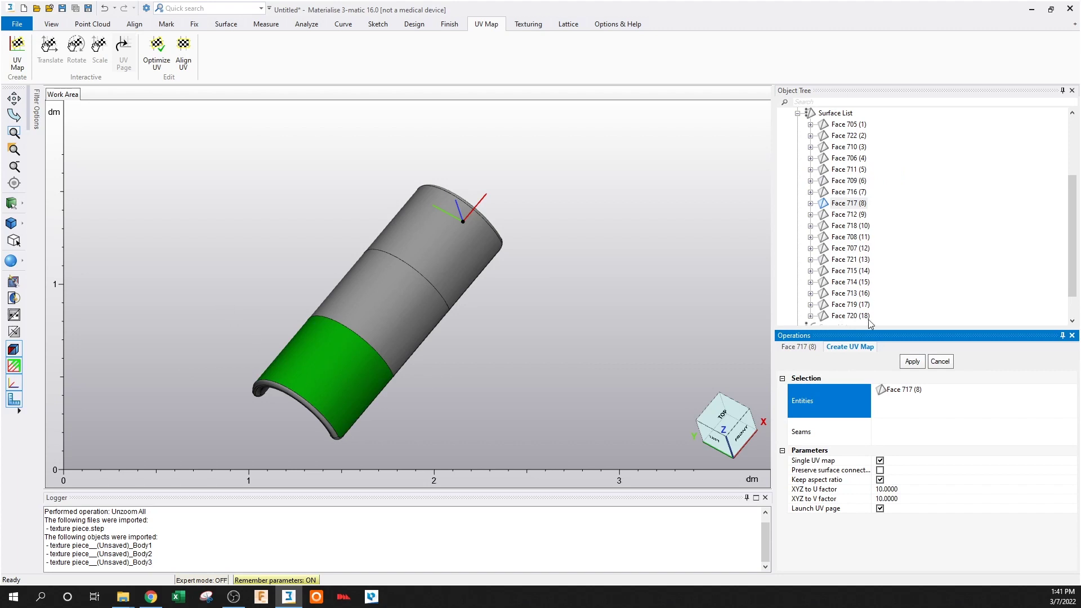
pyautogui.click(913, 361)
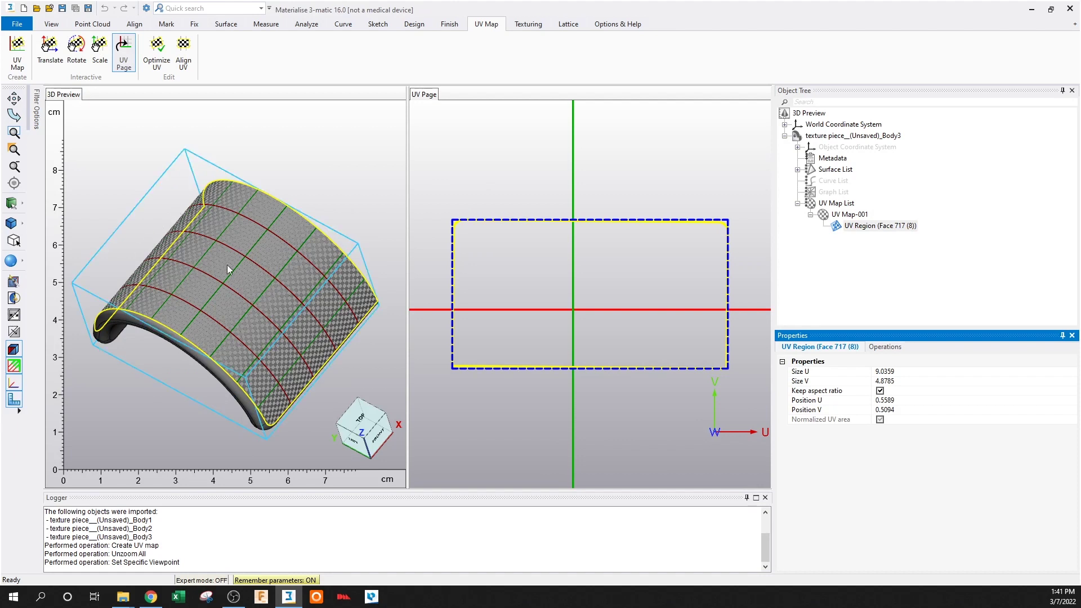
pyautogui.click(77, 48)
pyautogui.moveTo(546, 212); pyautogui.dragTo(551, 215)
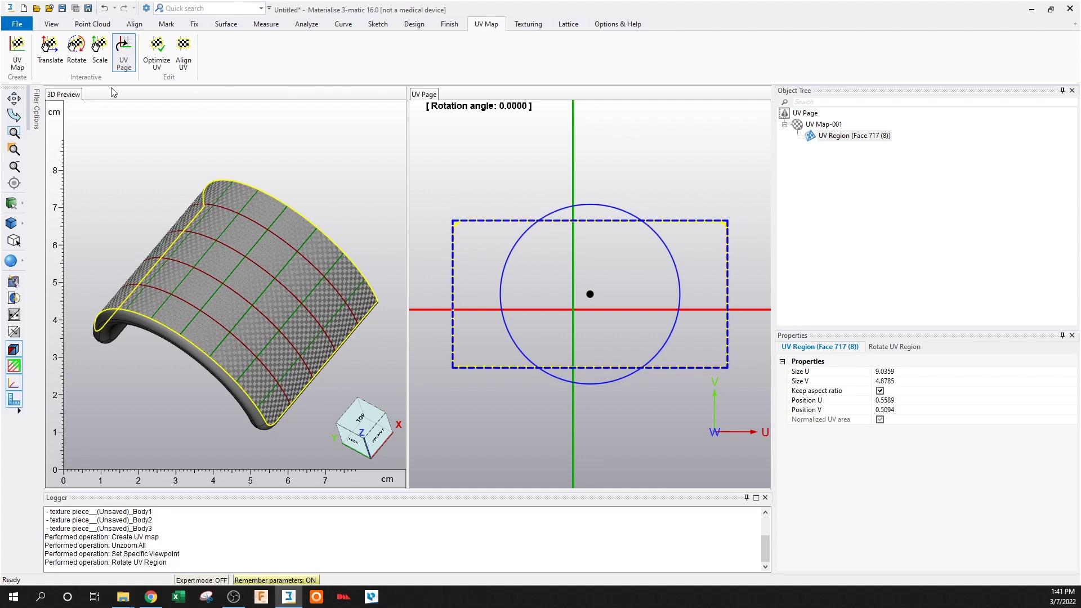
# Start a UV-based texture on UV Map-001 with the 012_Piramid-multi image from TextureLibrary
pyautogui.click(528, 24)
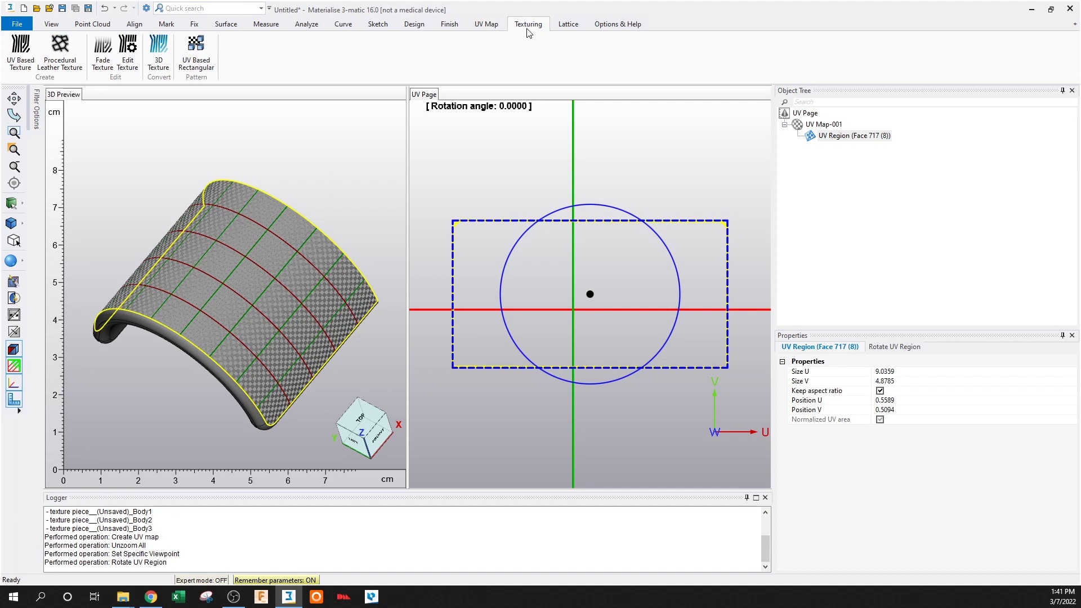
pyautogui.click(17, 62)
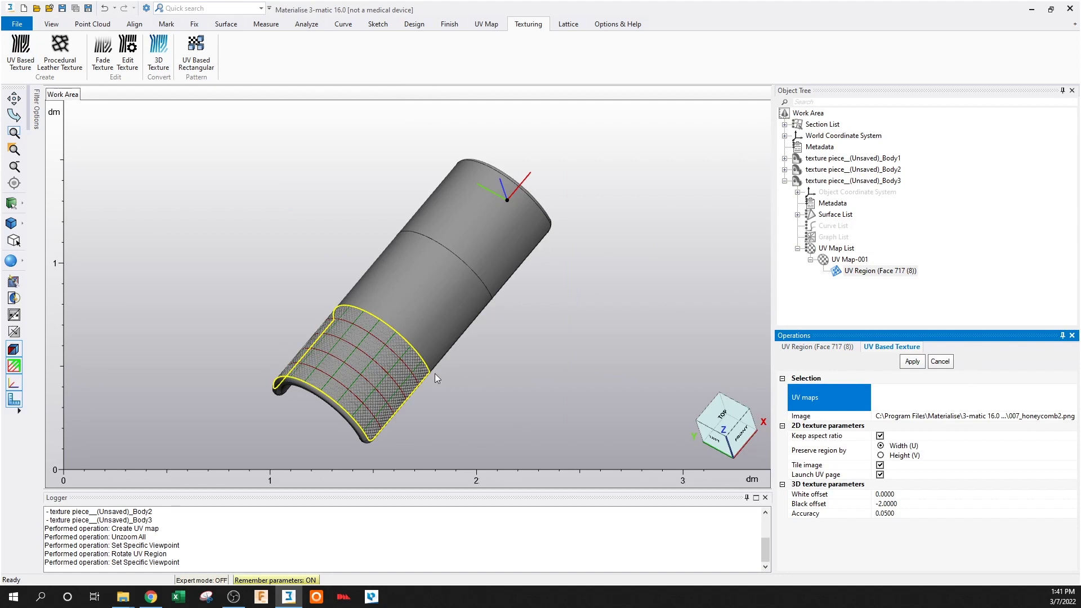
pyautogui.click(331, 364)
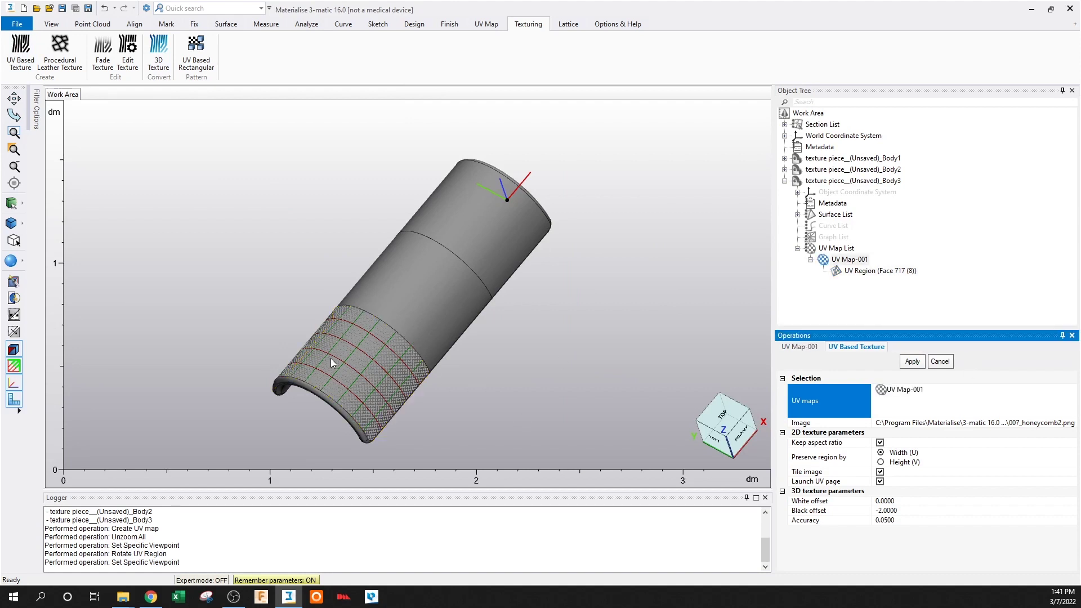
pyautogui.click(985, 429)
pyautogui.scroll(-3, 697, 313)
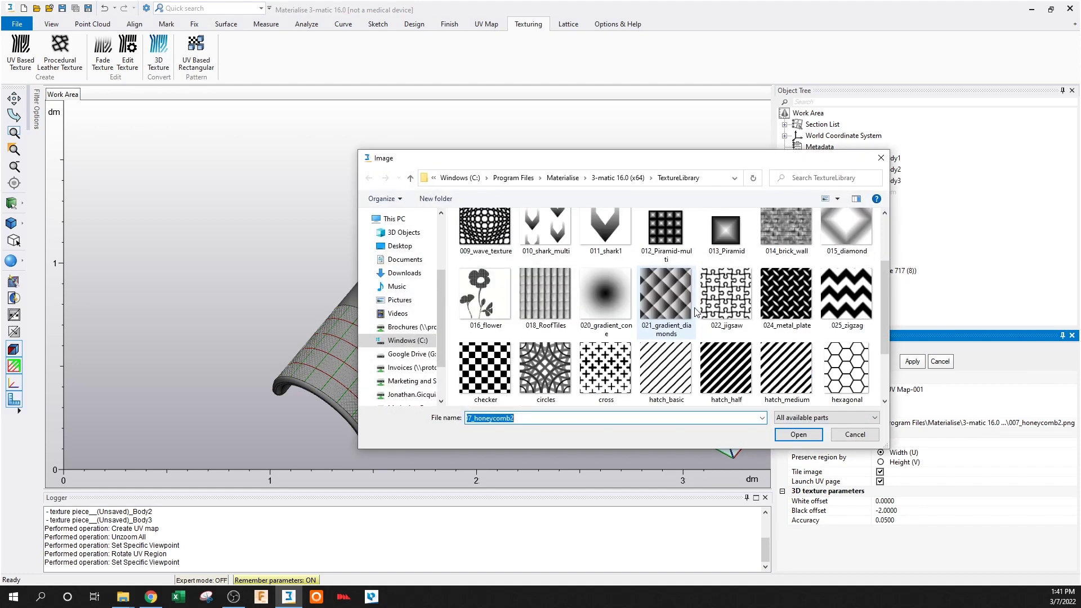
pyautogui.scroll(-1, 696, 311)
pyautogui.scroll(3, 660, 319)
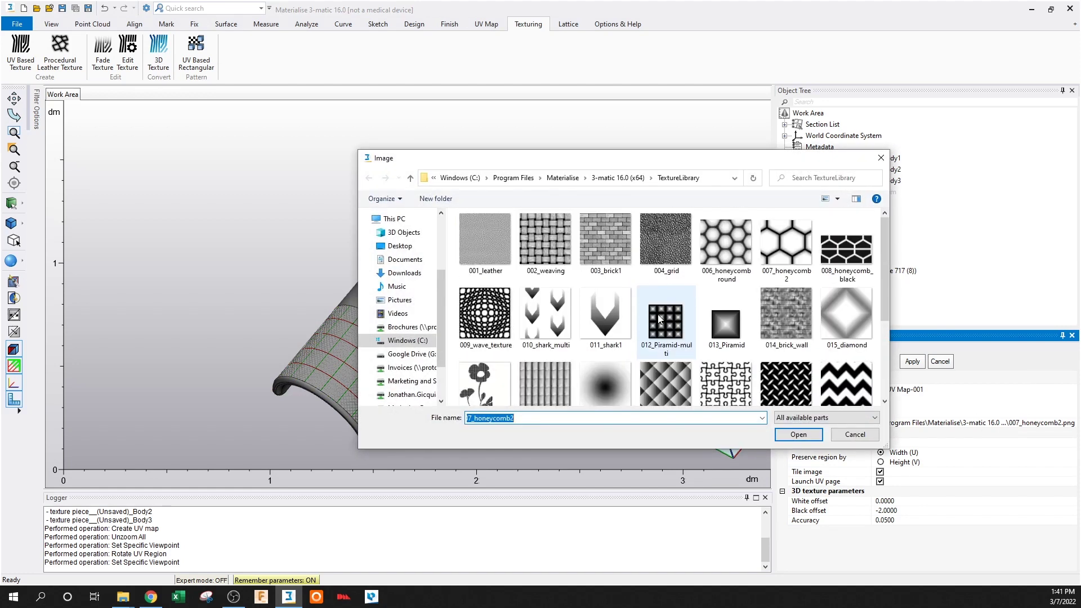
pyautogui.scroll(-1, 660, 319)
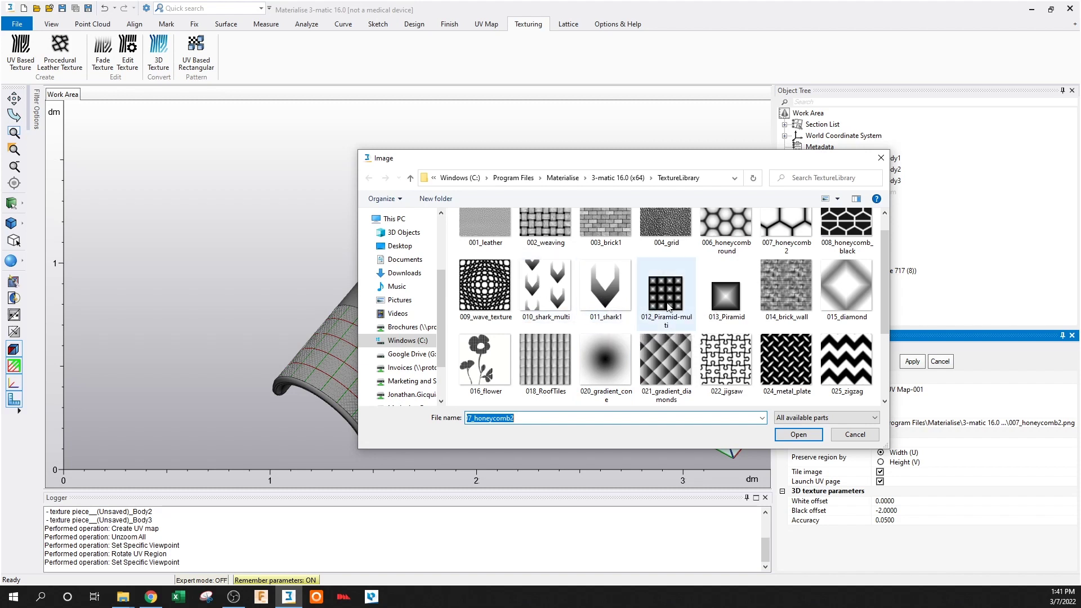
pyautogui.click(668, 307)
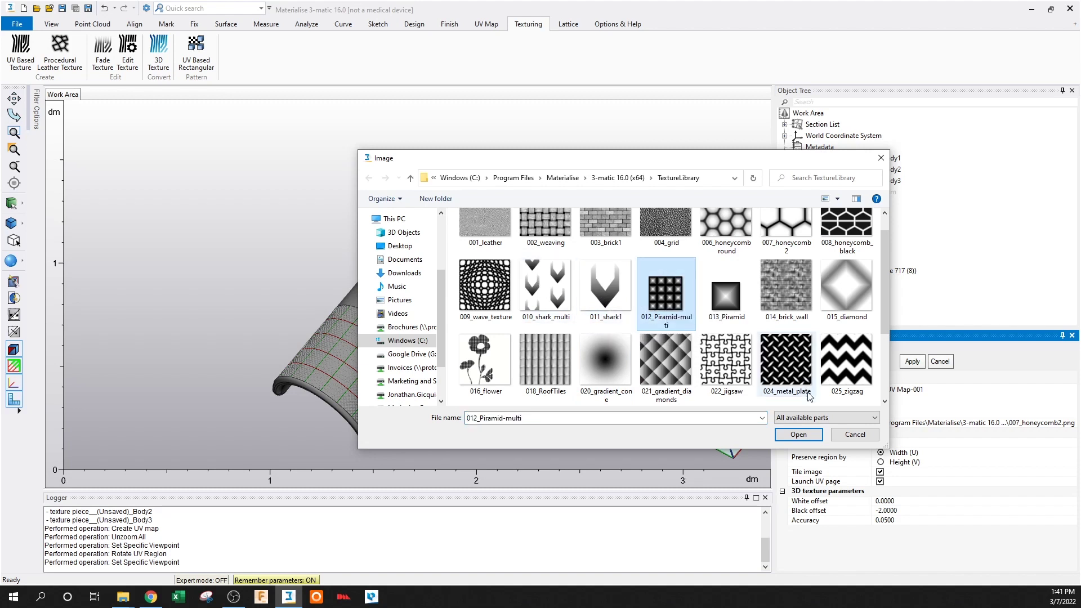
pyautogui.click(798, 434)
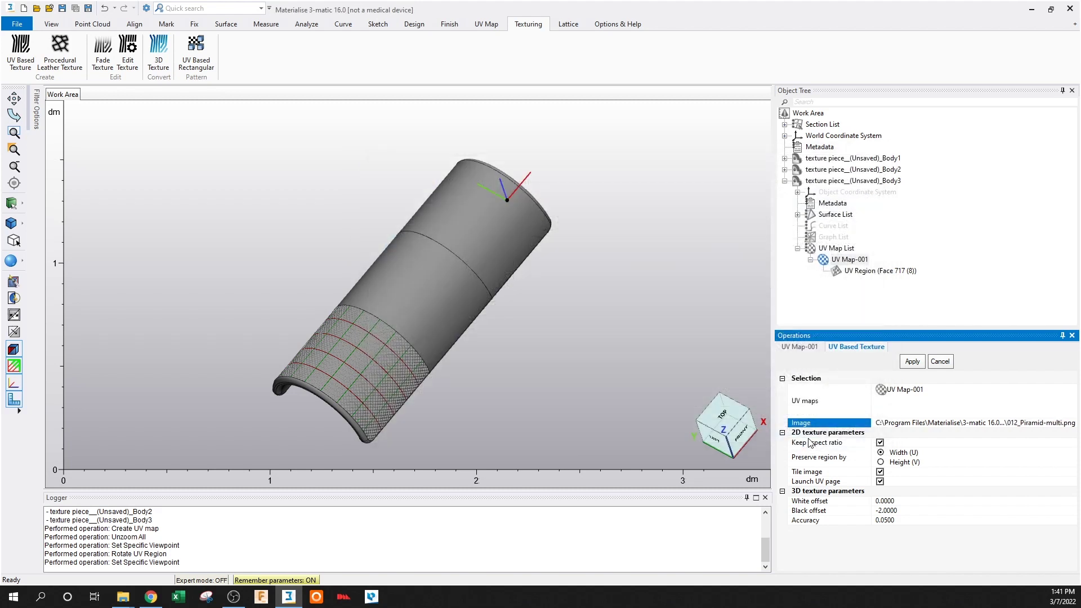
# Apply the pyramid texture, then convert it to 3D relief as Body3_Textured
pyautogui.click(912, 361)
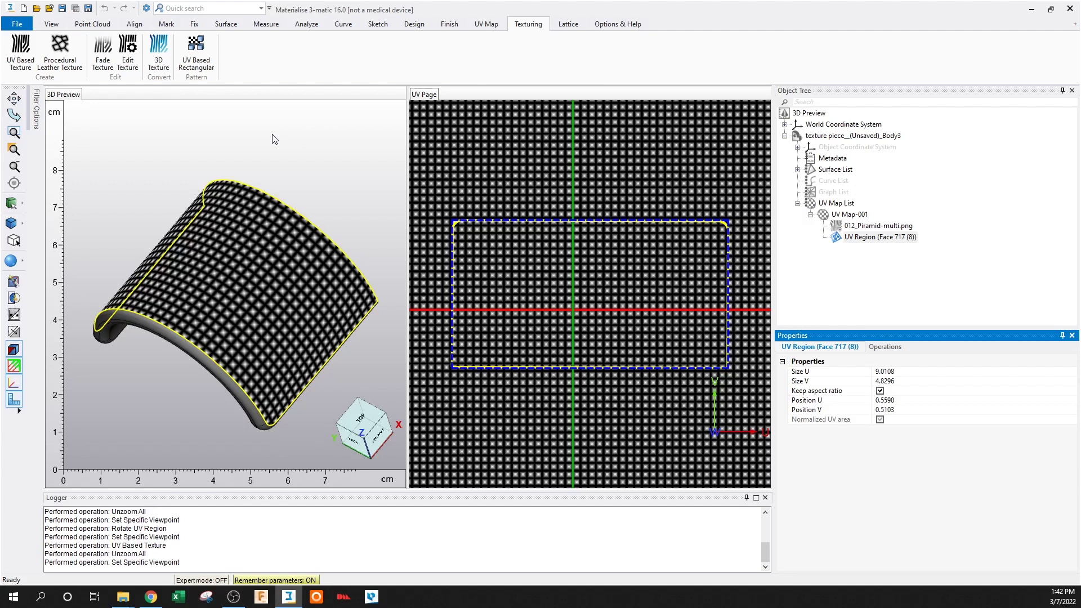
pyautogui.click(166, 58)
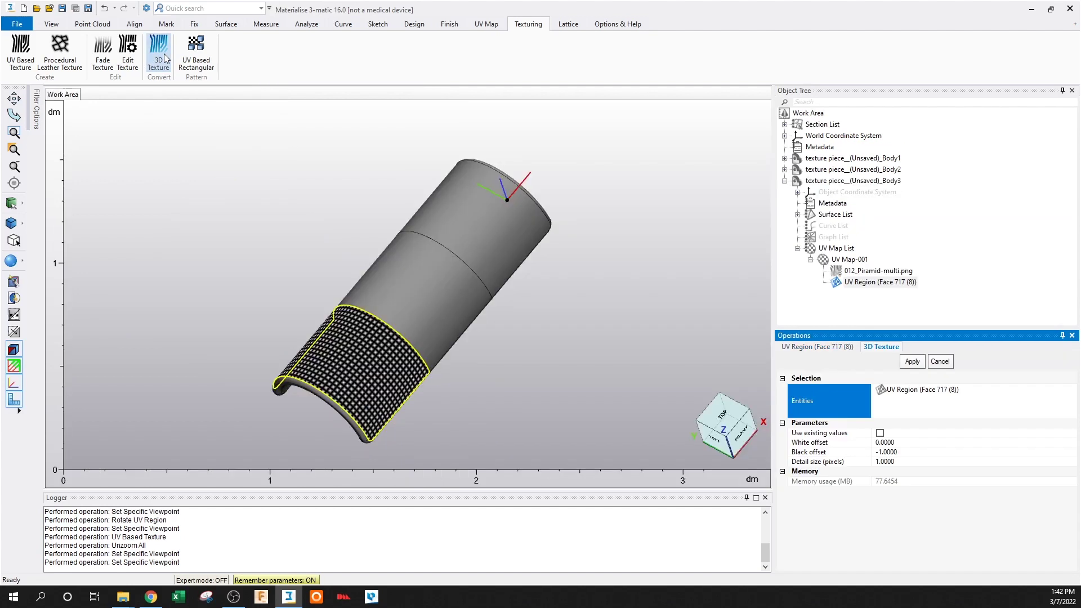
pyautogui.click(919, 360)
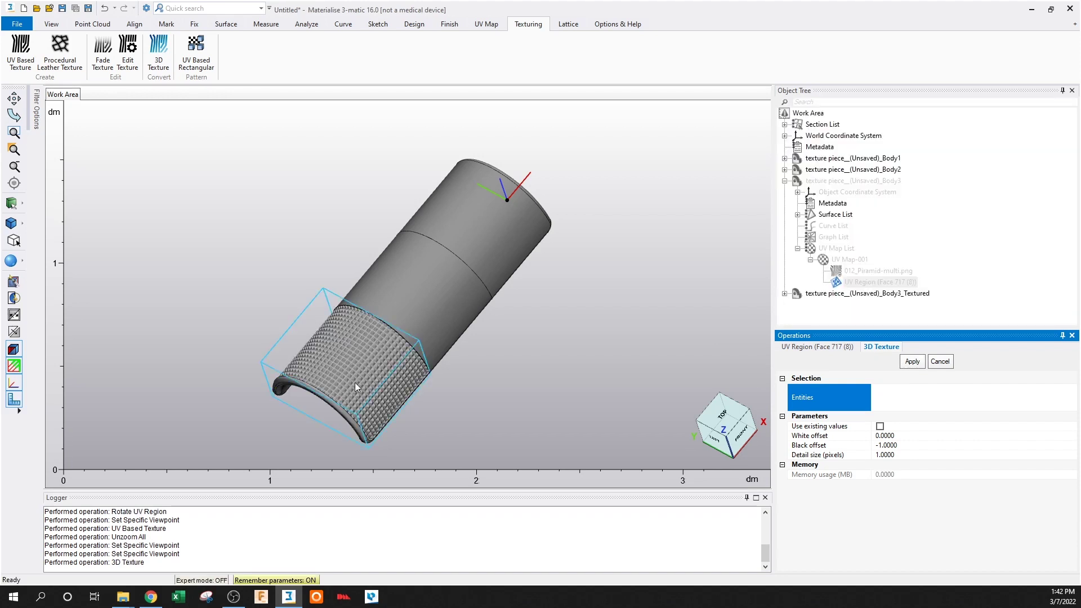
pyautogui.scroll(3, 345, 377)
pyautogui.scroll(5, 345, 377)
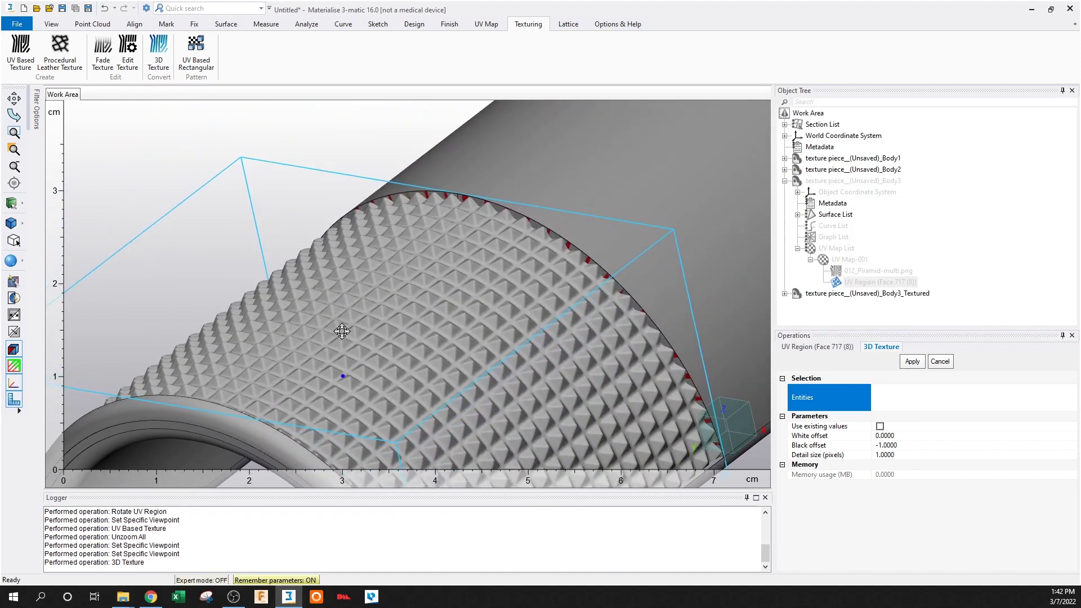
pyautogui.scroll(-3, 347, 355)
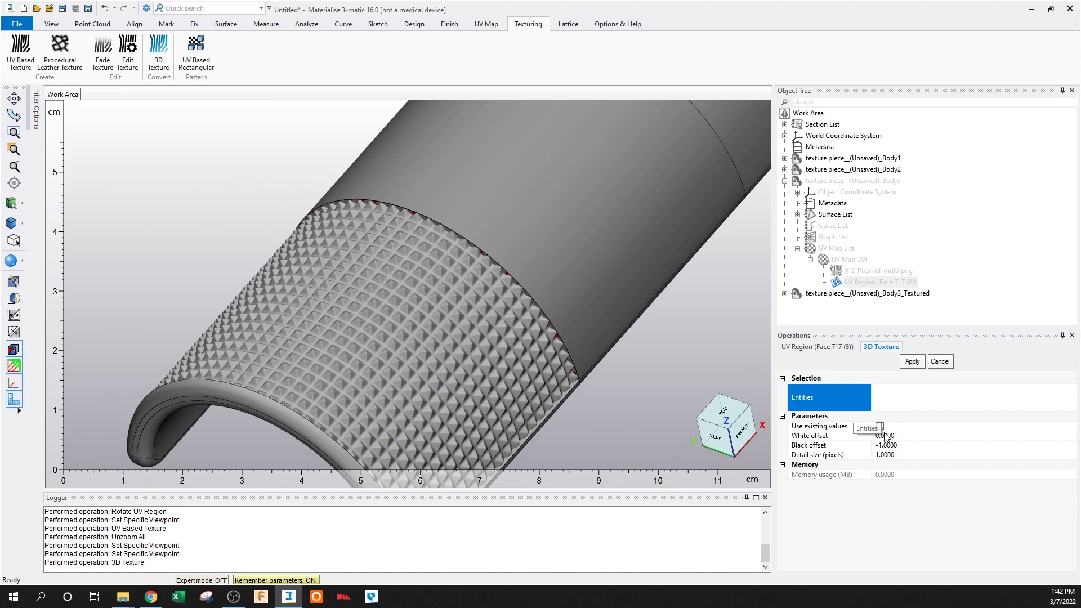
pyautogui.scroll(-1, 382, 387)
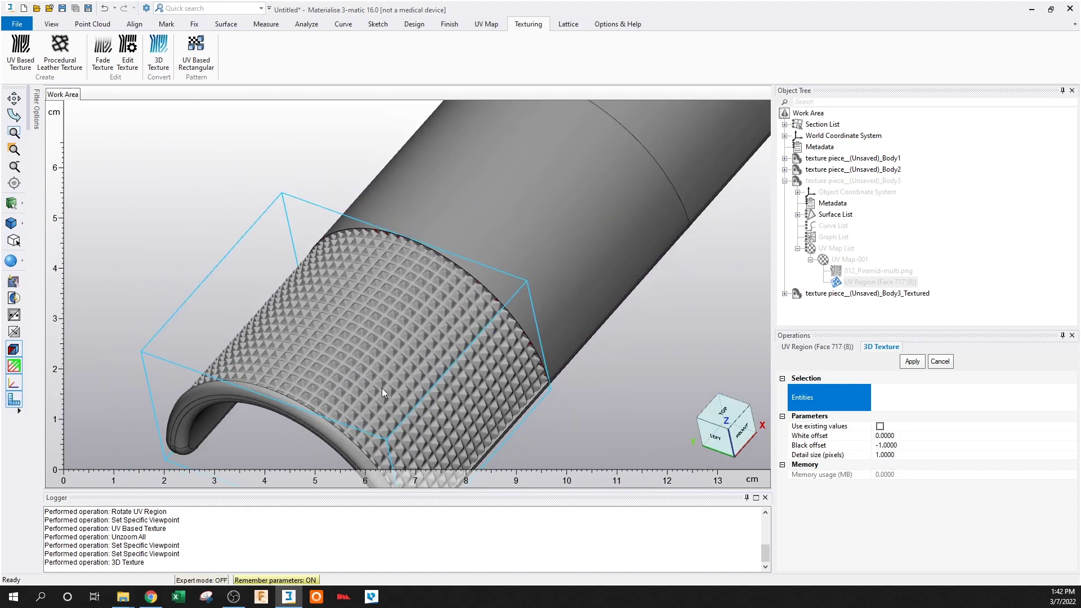
pyautogui.scroll(-3, 297, 335)
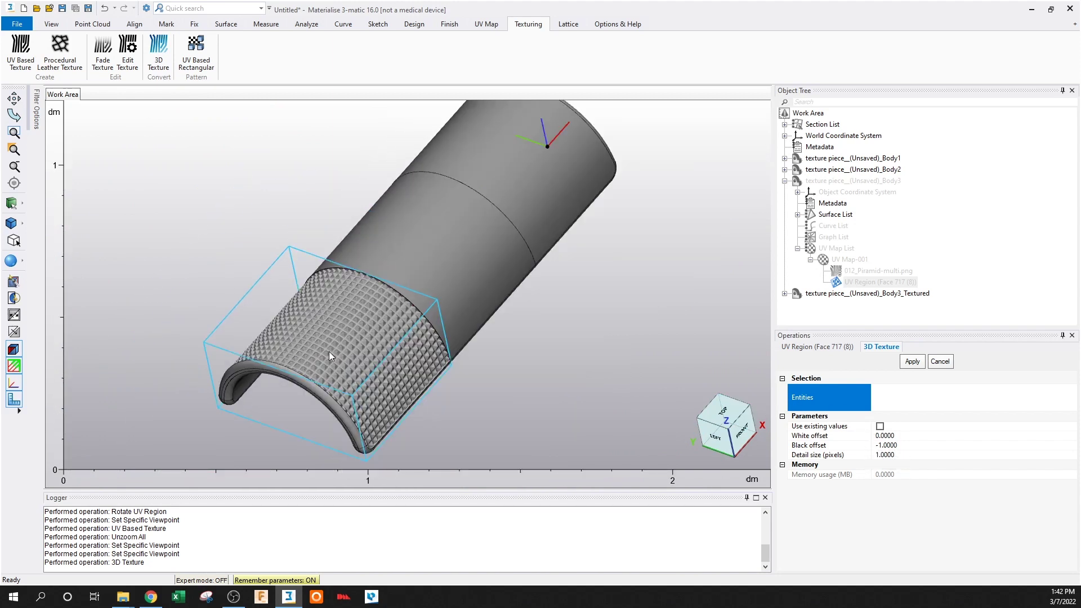
pyautogui.scroll(2, 329, 351)
pyautogui.moveTo(329, 352)
pyautogui.mouseDown(button='right')
pyautogui.moveTo(357, 329)
pyautogui.moveTo(307, 340)
pyautogui.moveTo(329, 337)
pyautogui.mouseUp(button='right')
pyautogui.scroll(-4, 329, 337)
pyautogui.scroll(-1, 357, 307)
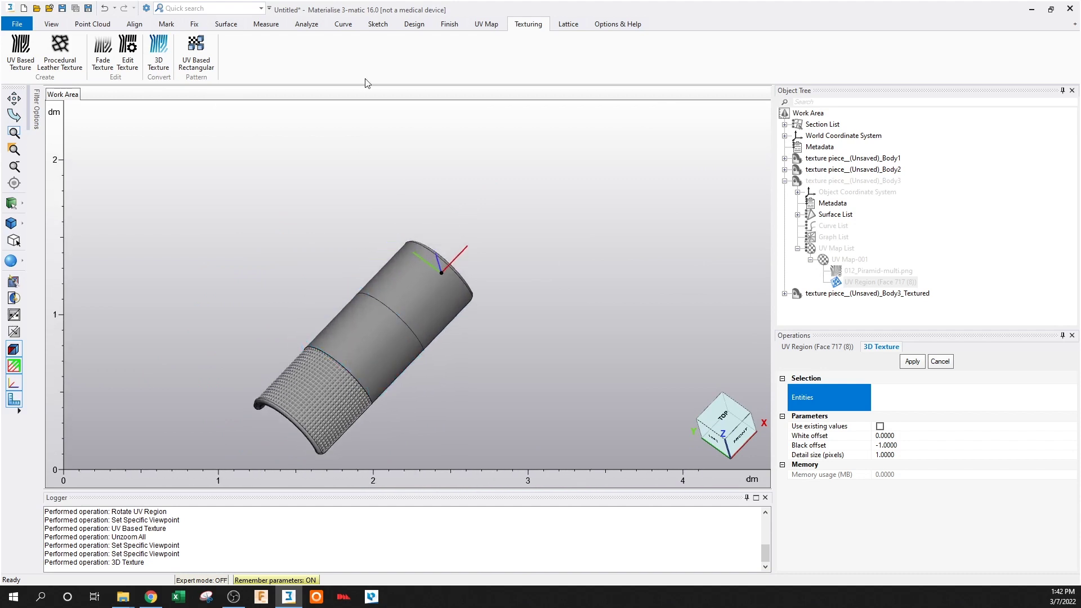
# Create UV Map-002 on Face 702 and rotate its UV region about 4° into alignment
pyautogui.click(486, 24)
pyautogui.click(17, 51)
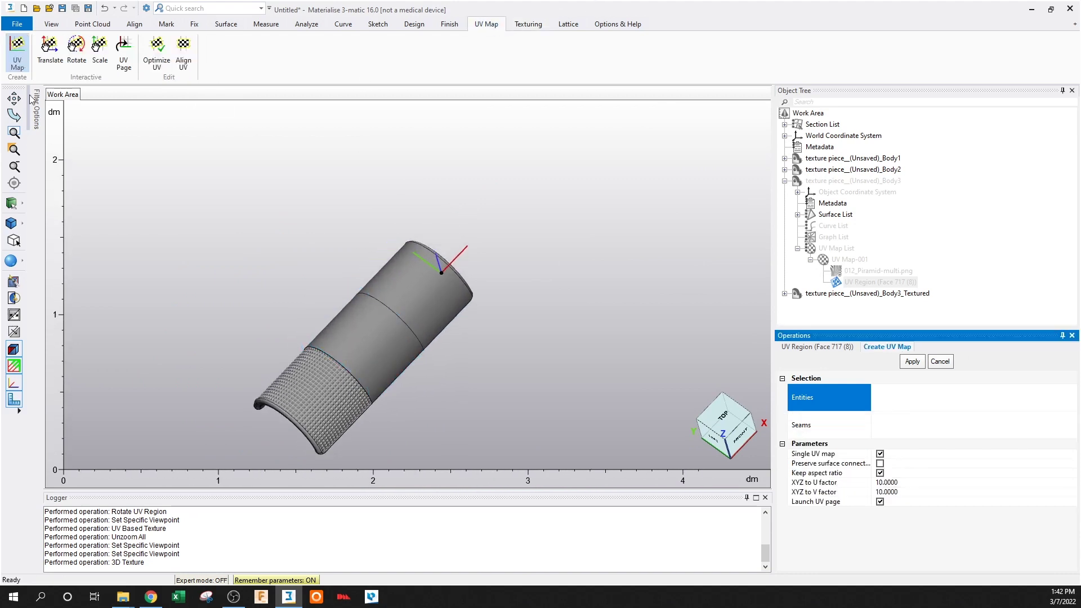
pyautogui.click(370, 330)
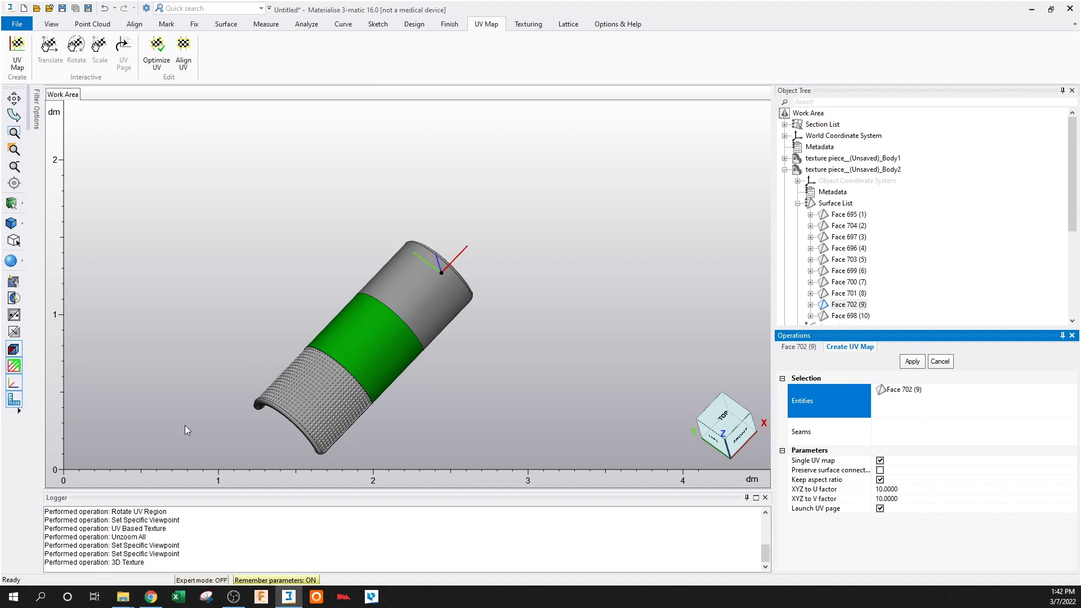
pyautogui.click(915, 361)
pyautogui.click(79, 55)
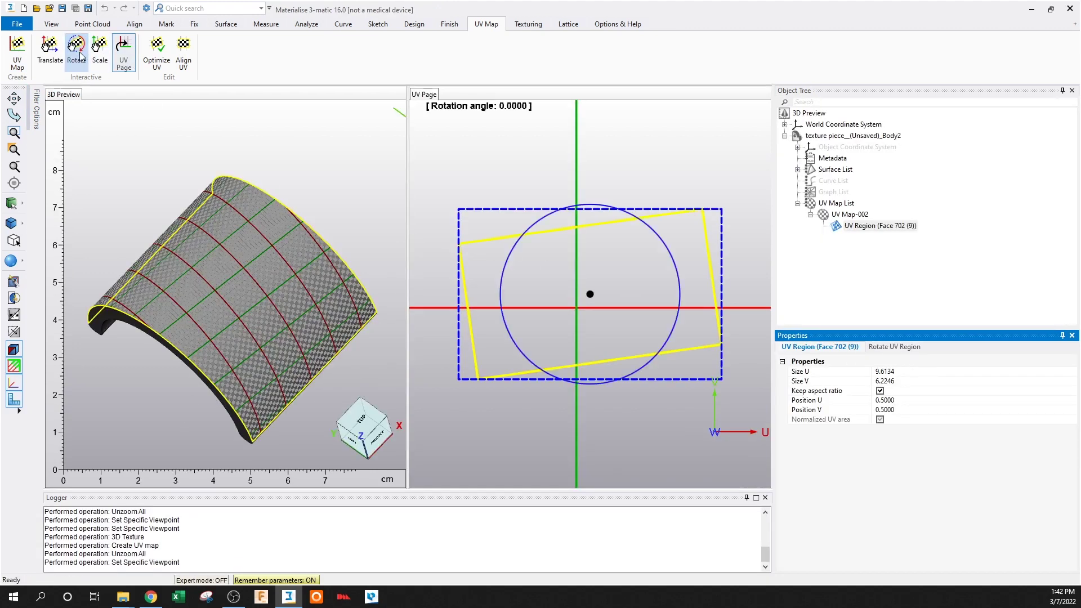
pyautogui.moveTo(599, 212); pyautogui.dragTo(613, 210)
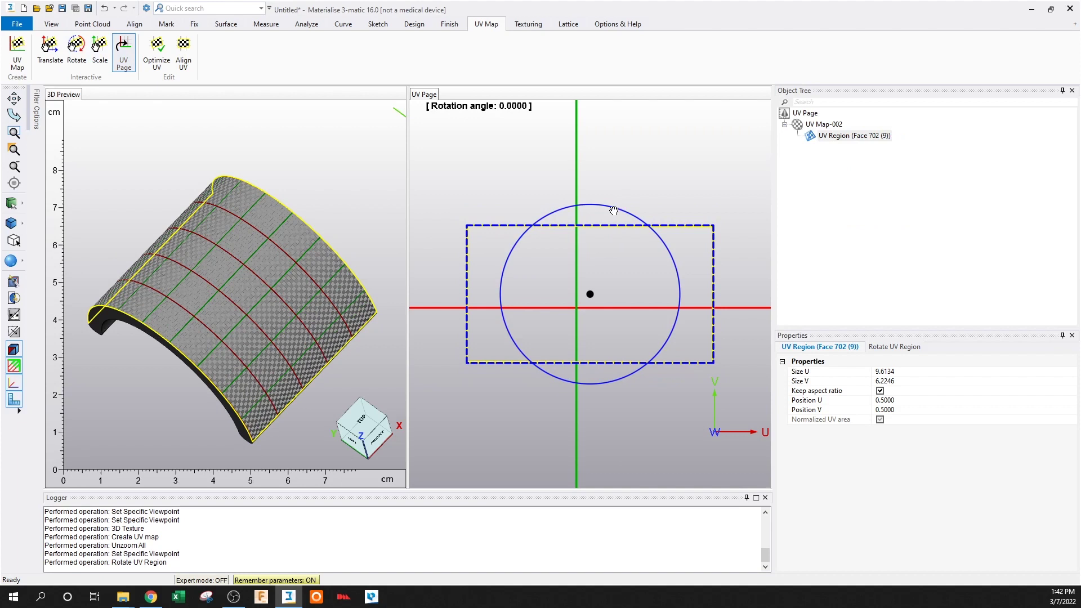
# Apply a UV-based texture using 021_gradient_diamonds.png to UV Map-002
pyautogui.click(528, 24)
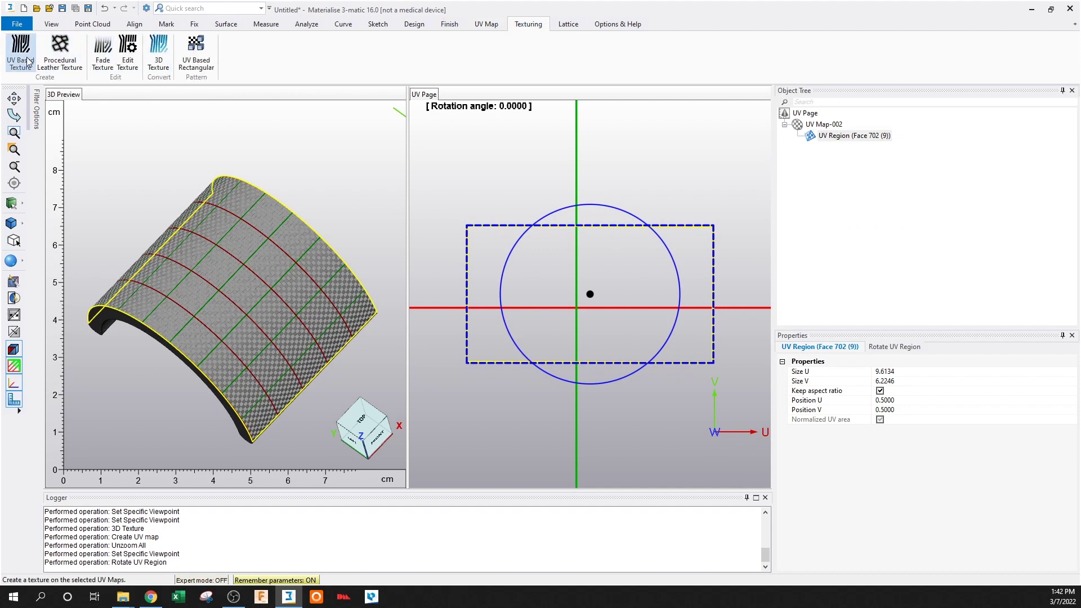
pyautogui.click(21, 53)
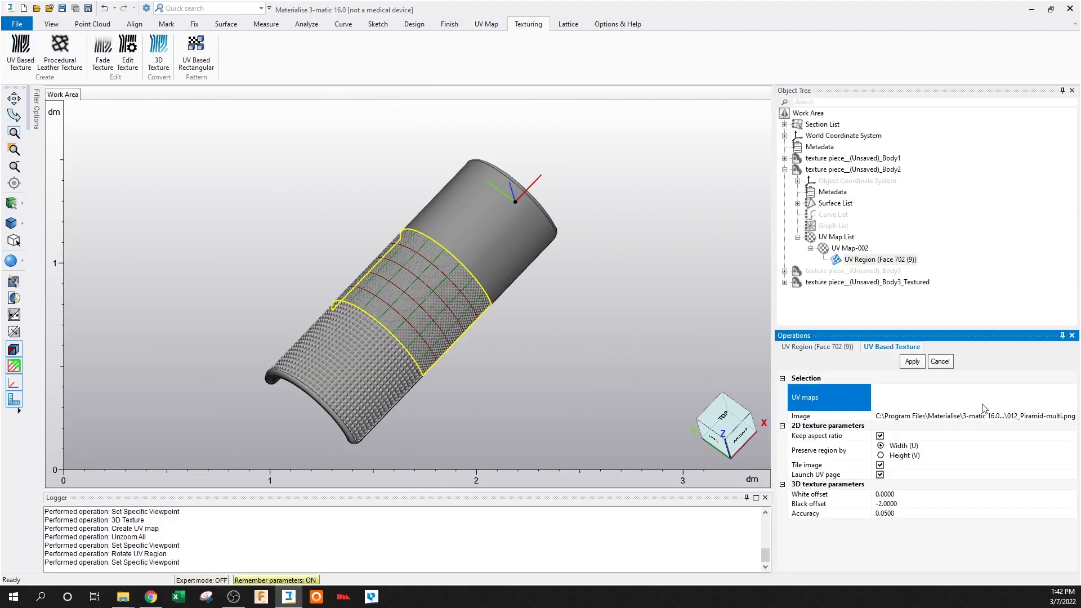
pyautogui.click(849, 248)
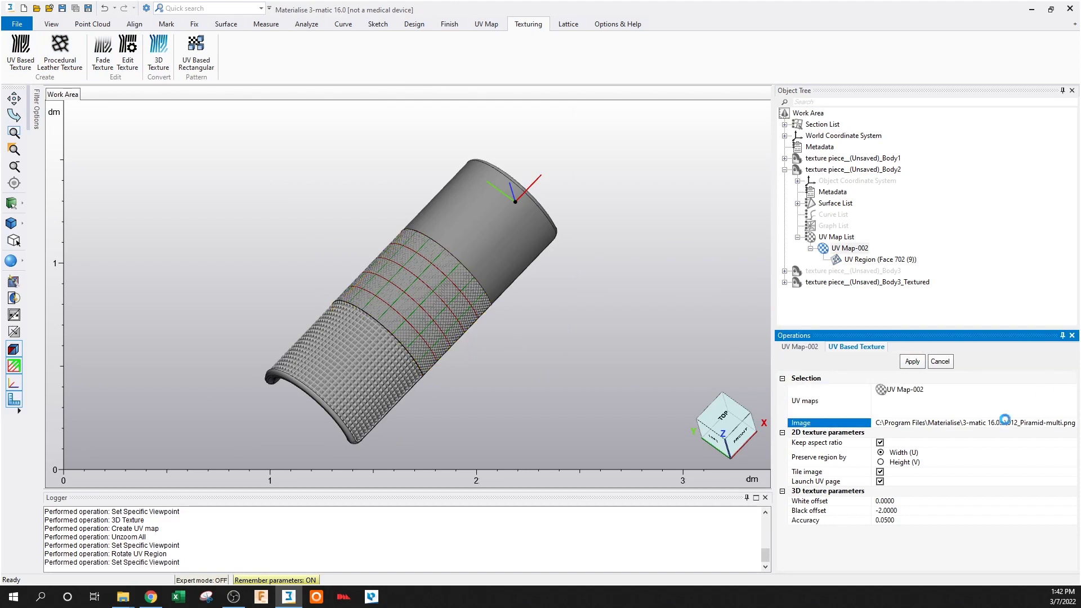
pyautogui.click(974, 422)
pyautogui.scroll(-2, 718, 289)
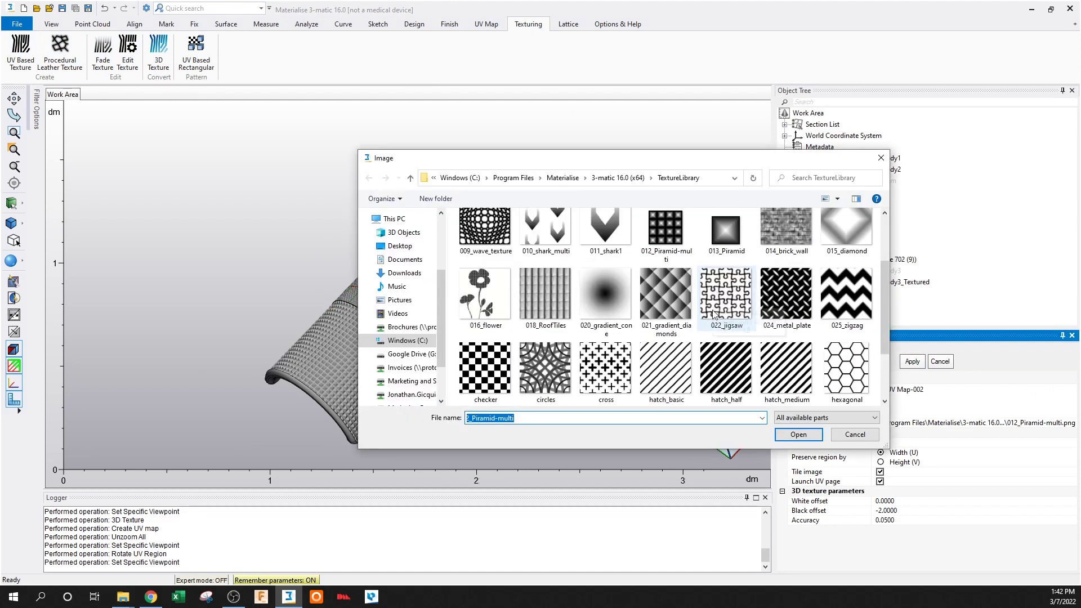
pyautogui.click(666, 298)
pyautogui.click(798, 434)
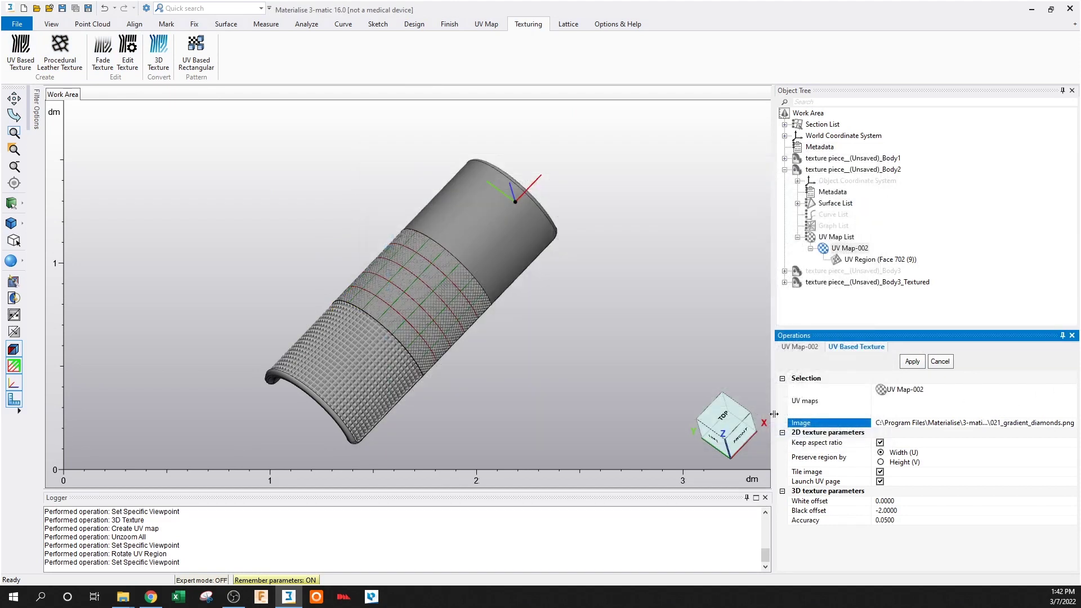
pyautogui.click(913, 361)
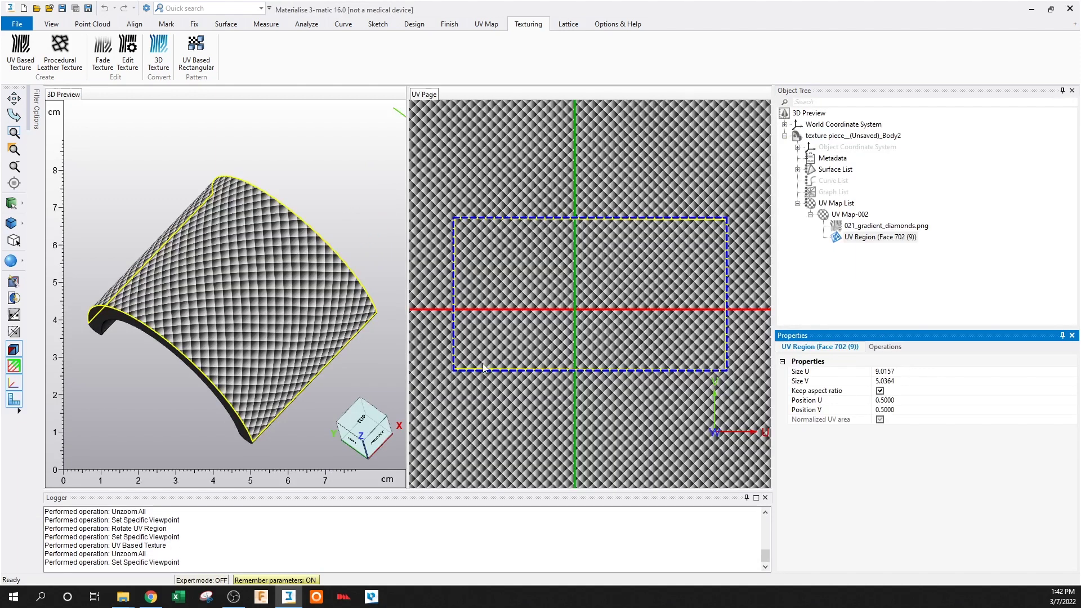
# Scale down the middle band's UV region so the diamonds appear larger
pyautogui.click(486, 24)
pyautogui.click(100, 52)
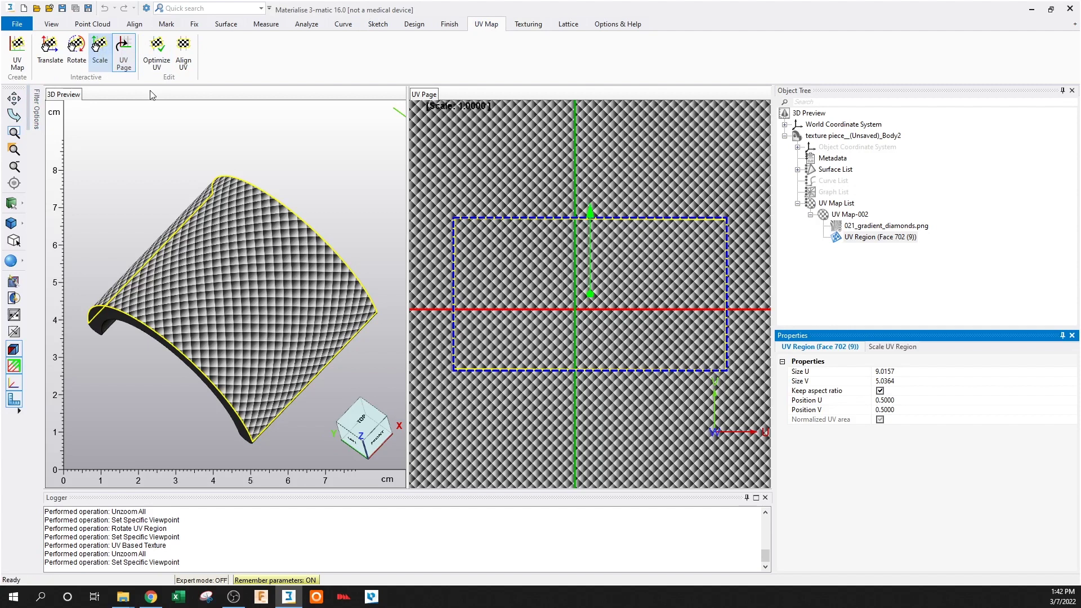
pyautogui.moveTo(594, 269); pyautogui.dragTo(588, 284)
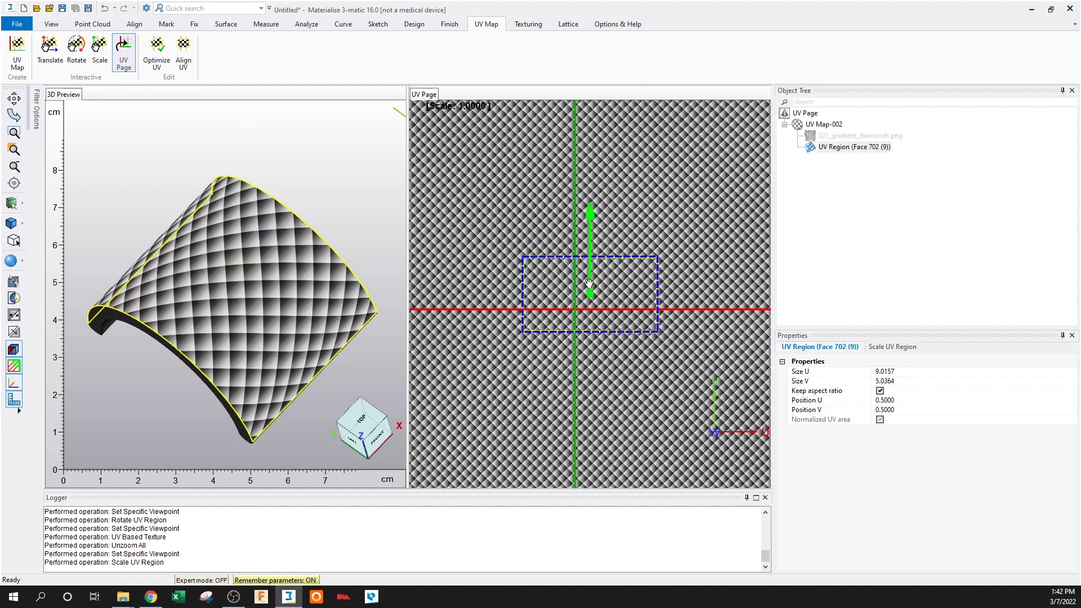
# Convert the diamond texture into 3D relief, creating Body2_Textured
pyautogui.click(528, 26)
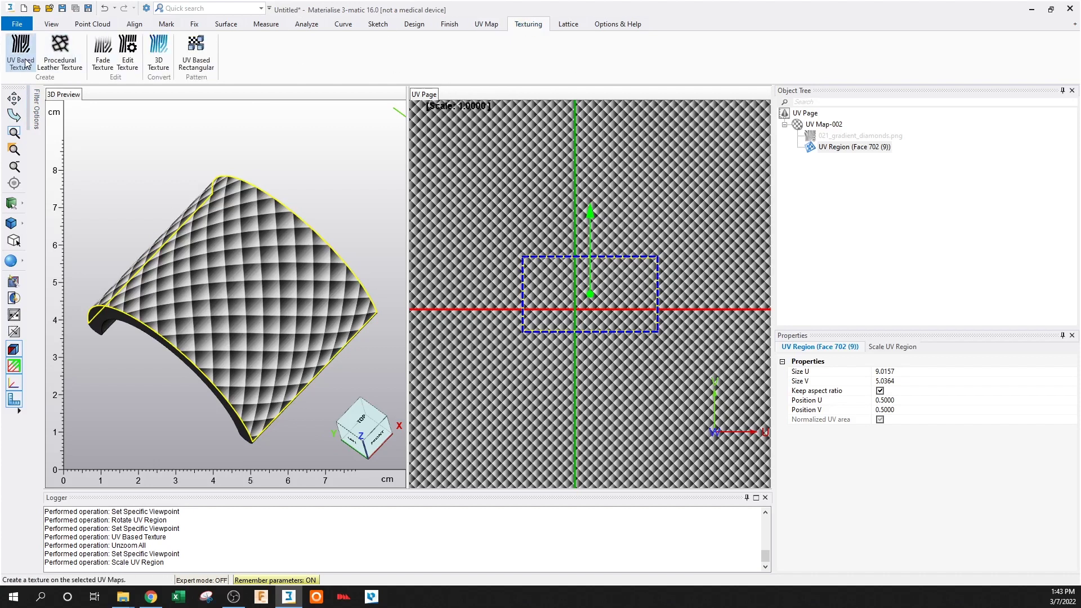
pyautogui.click(160, 54)
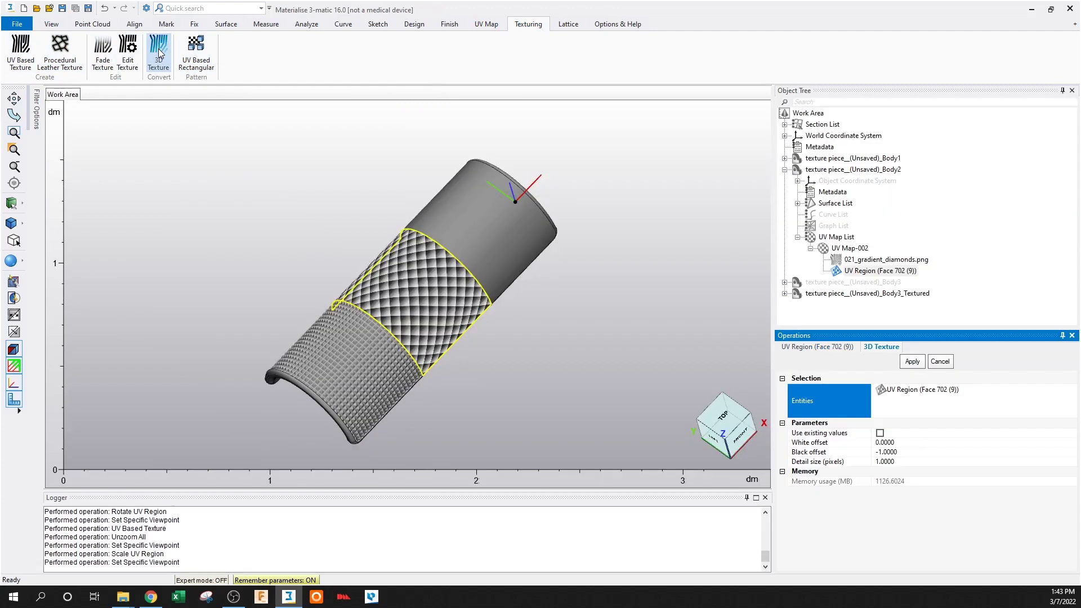
pyautogui.click(912, 361)
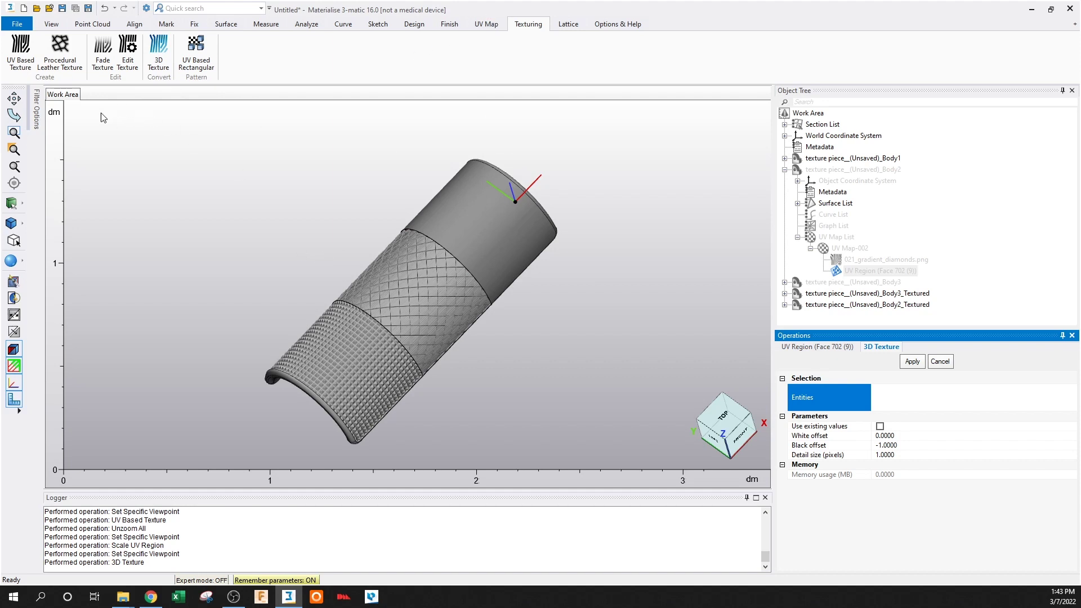
# Create UV Map-003 on the top band's Face 693
pyautogui.click(486, 23)
pyautogui.click(18, 54)
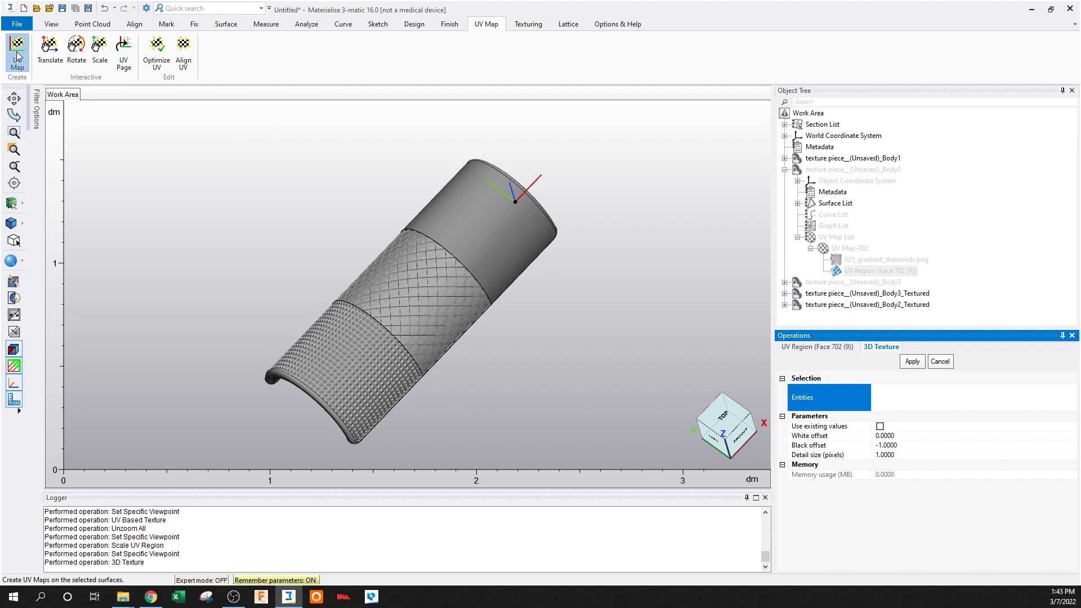
pyautogui.click(494, 224)
pyautogui.click(911, 360)
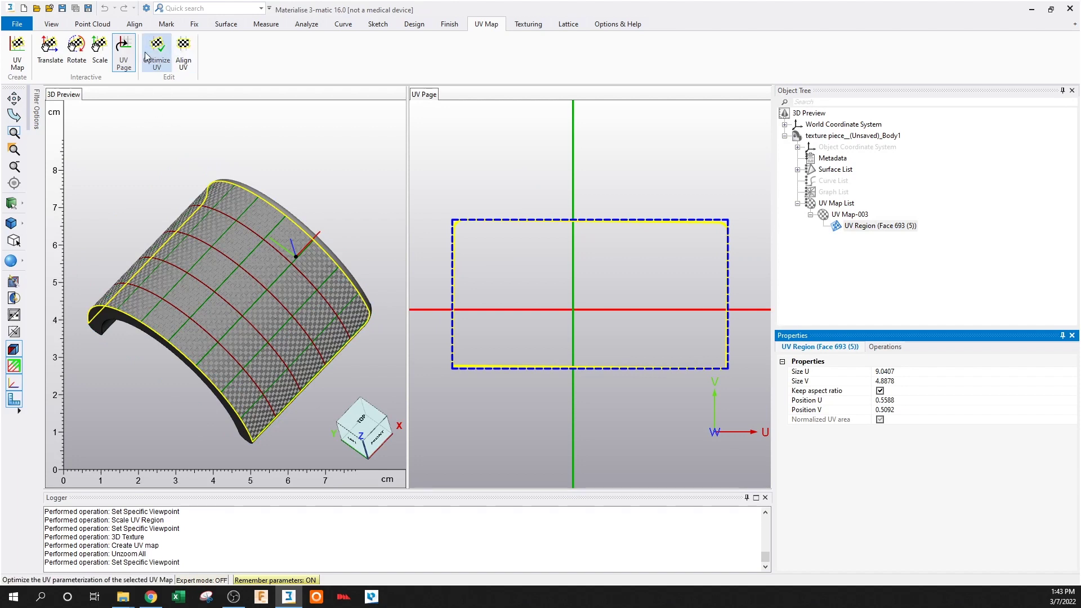
# Apply a UV-based texture using 007_honeycomb2.png to UV Map-003
pyautogui.click(527, 25)
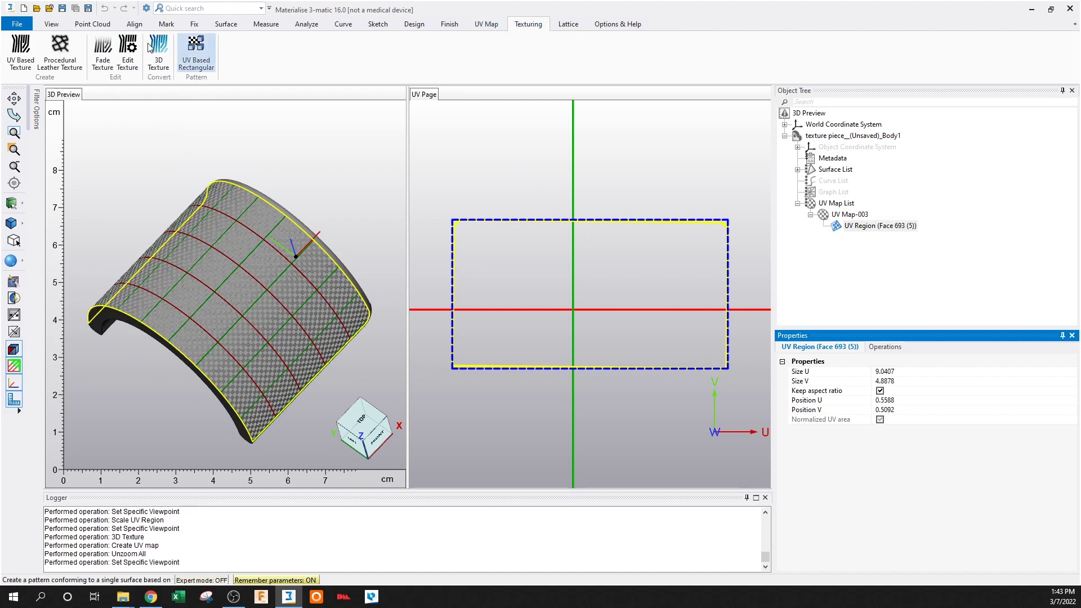
pyautogui.click(21, 51)
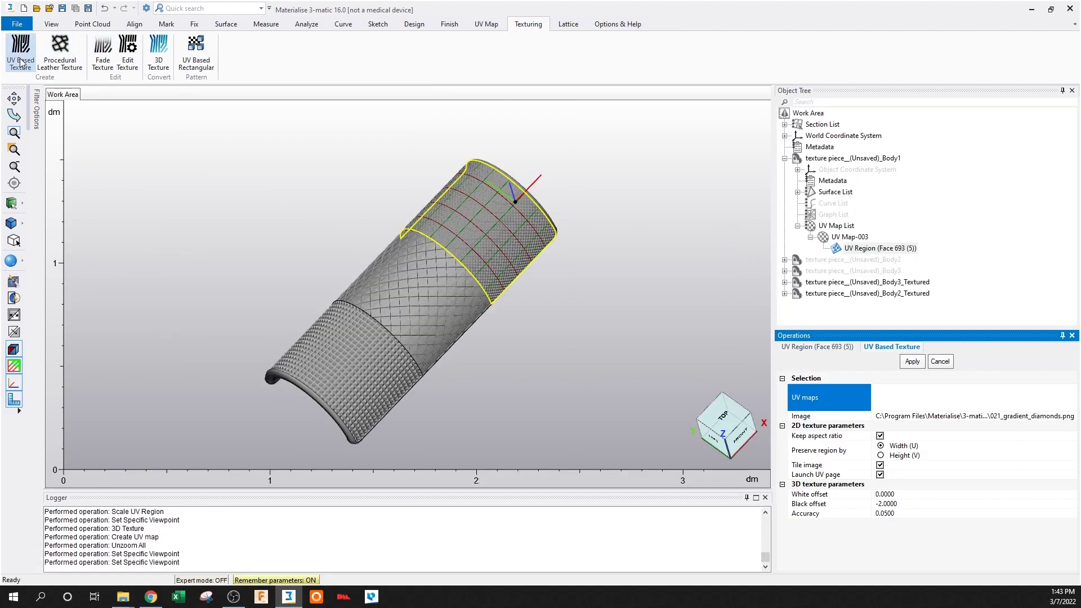
pyautogui.click(501, 235)
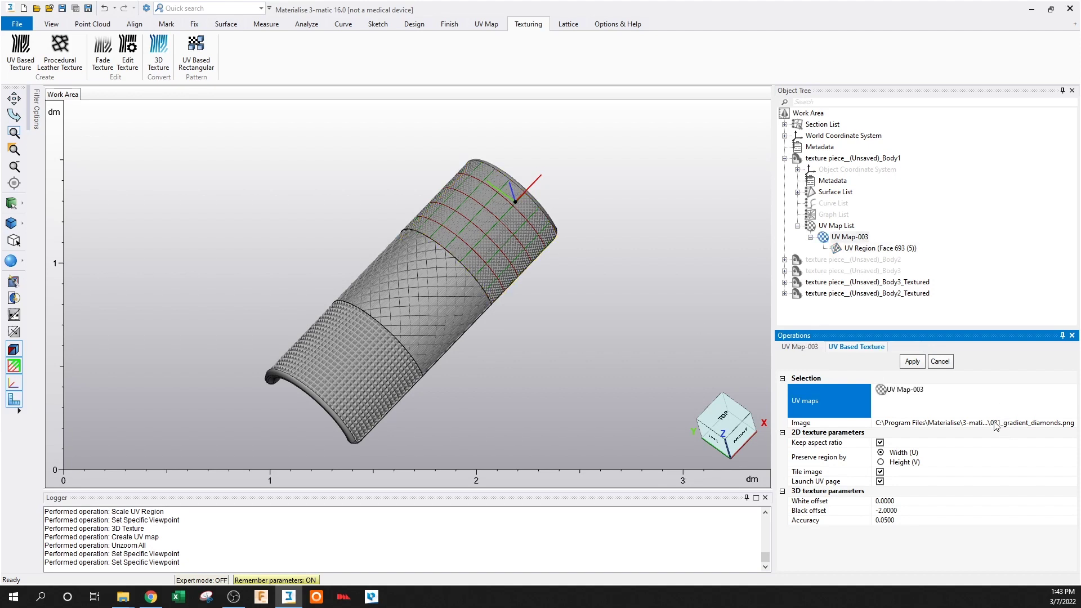
pyautogui.click(996, 426)
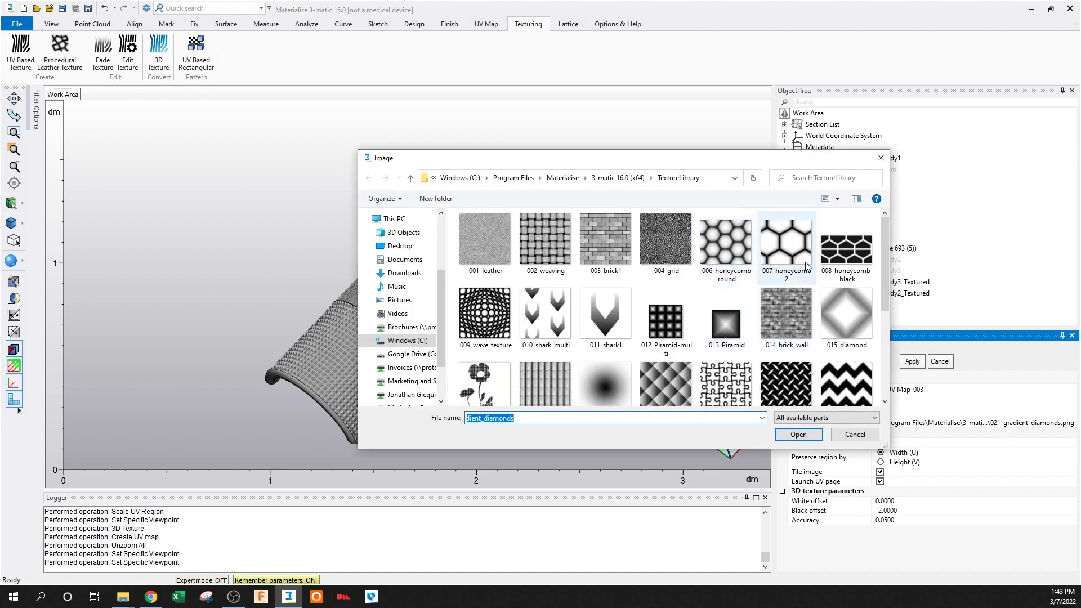
pyautogui.click(792, 257)
pyautogui.click(798, 434)
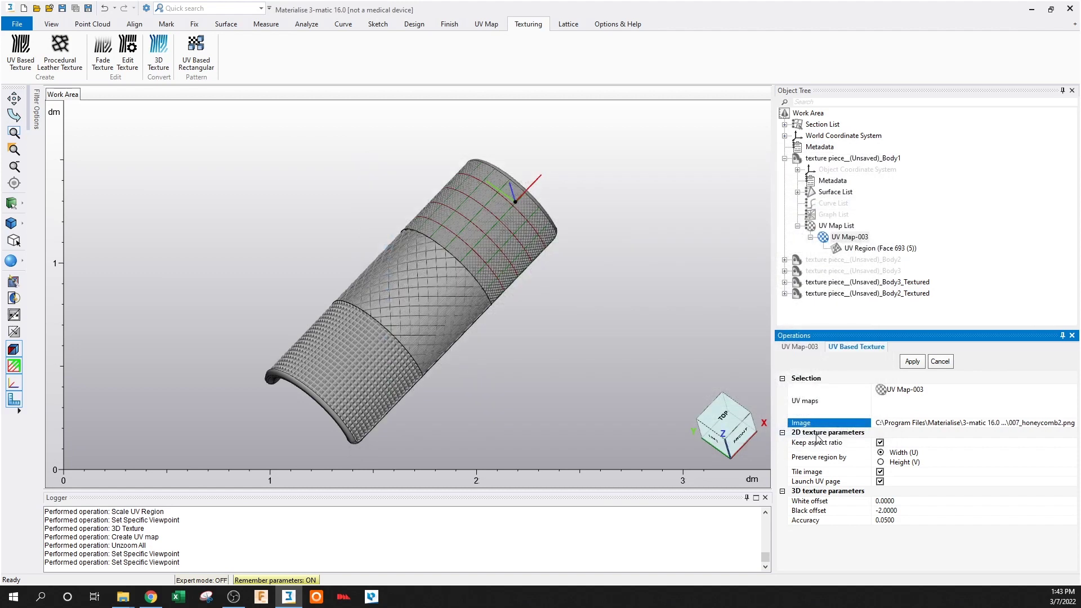
pyautogui.click(913, 361)
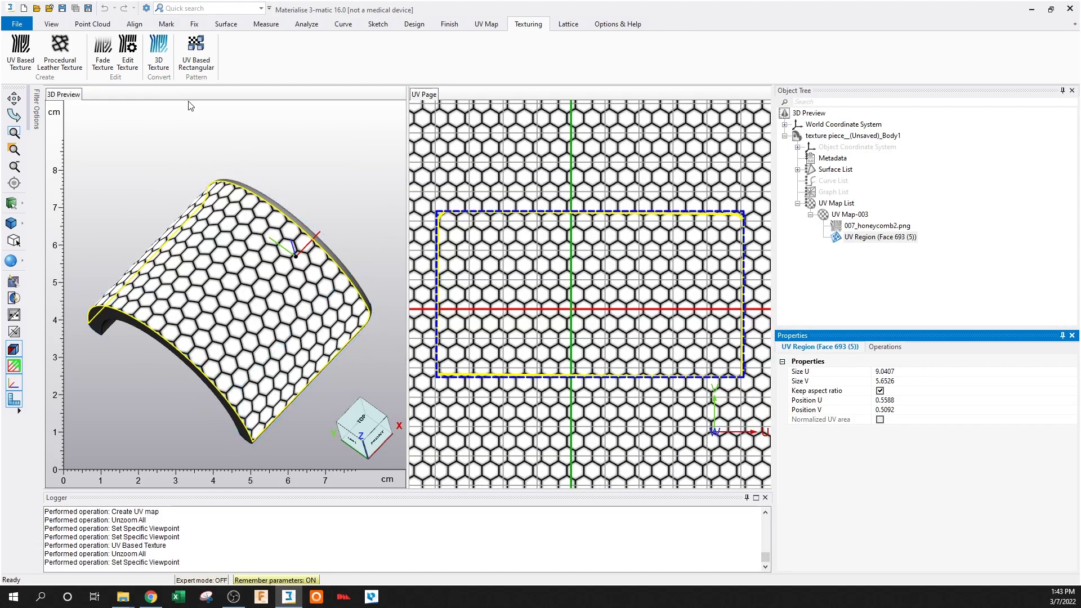
# Rotate the honeycomb UV region by about 1°
pyautogui.click(486, 23)
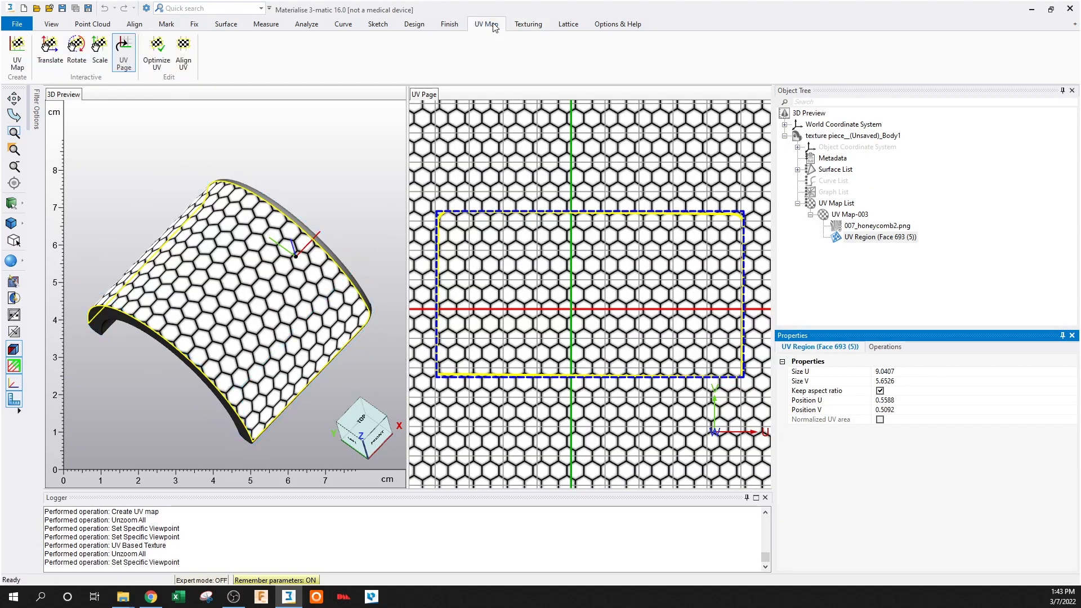
pyautogui.click(77, 49)
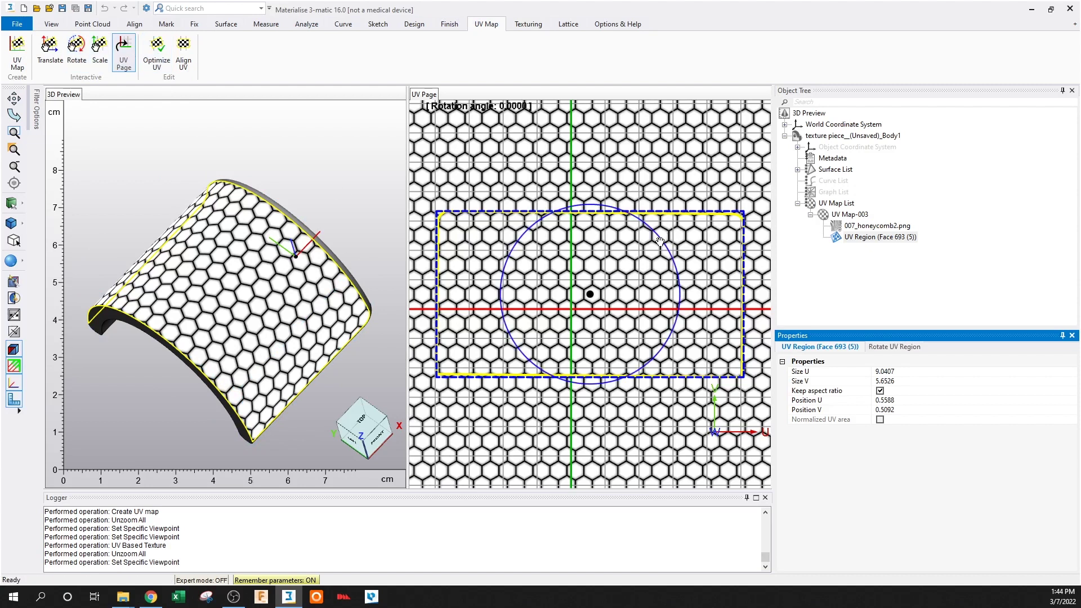
pyautogui.moveTo(659, 241); pyautogui.dragTo(658, 241)
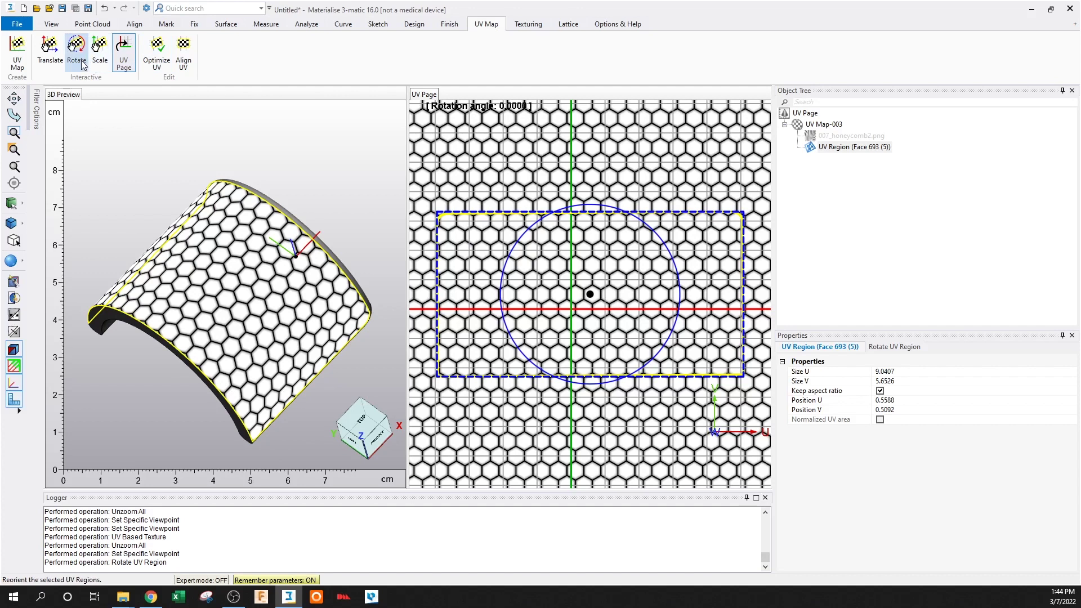
# Convert the honeycomb texture into 3D relief, creating Body1_Textured
pyautogui.click(529, 28)
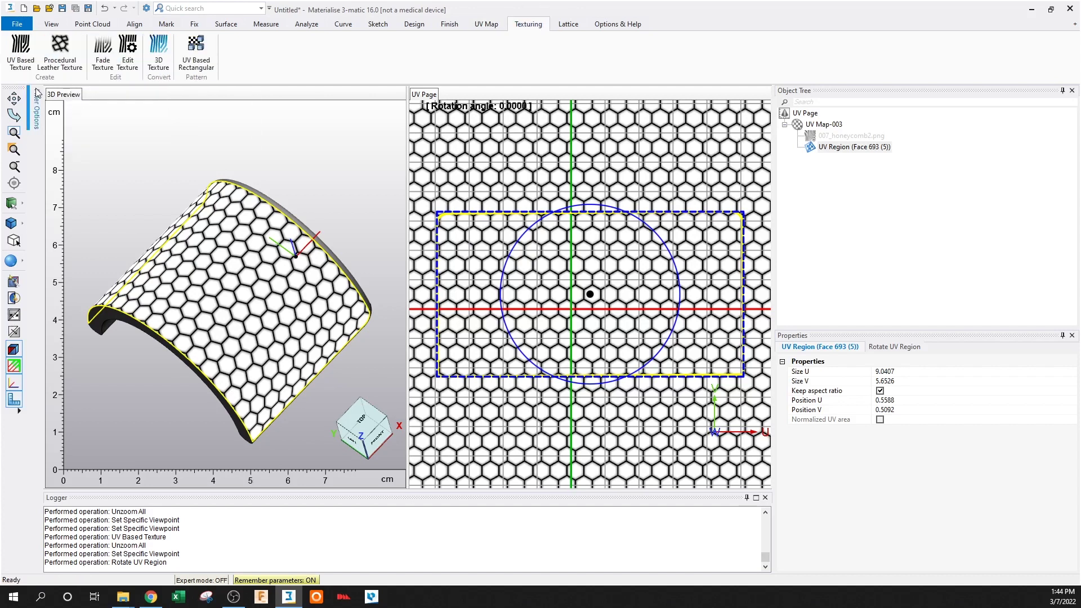
pyautogui.click(160, 59)
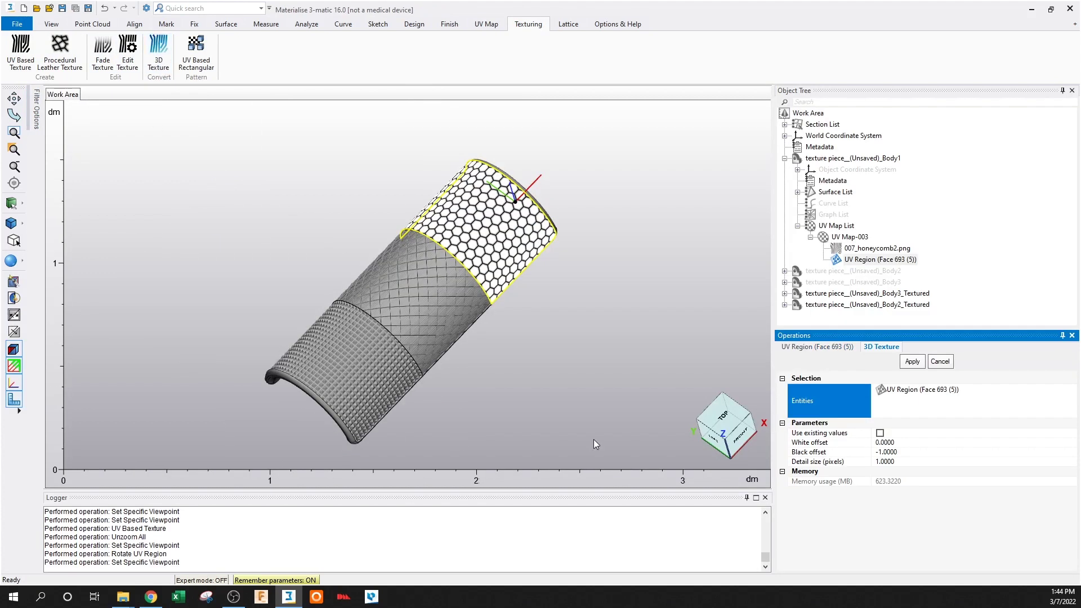
pyautogui.click(909, 362)
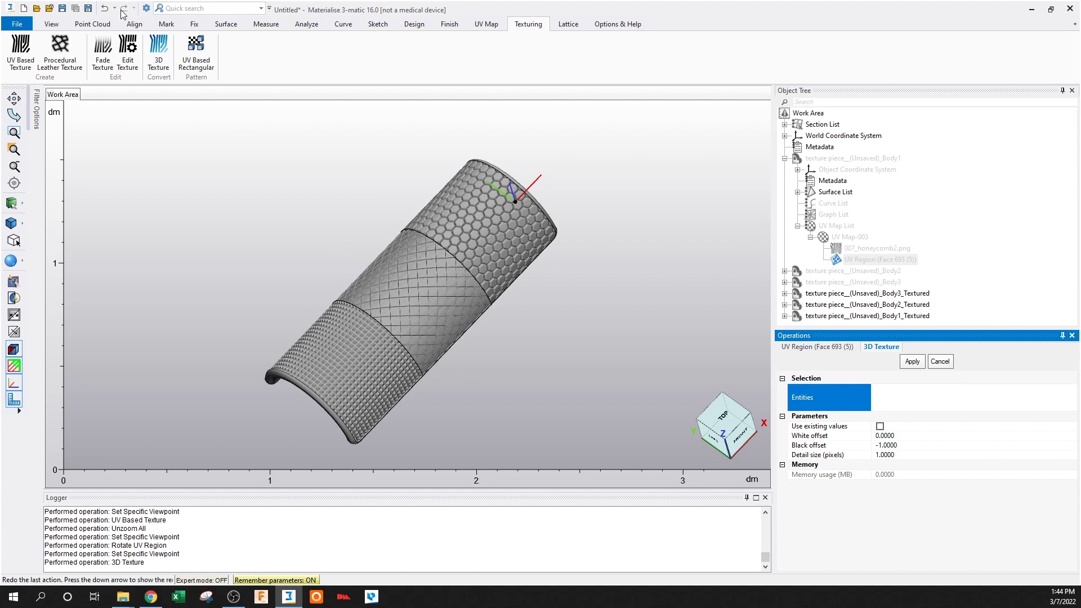
# Set up a Reduce on Body3_Textured through Body1_Textured with 0.0500 geometrical error
pyautogui.click(193, 24)
pyautogui.click(715, 53)
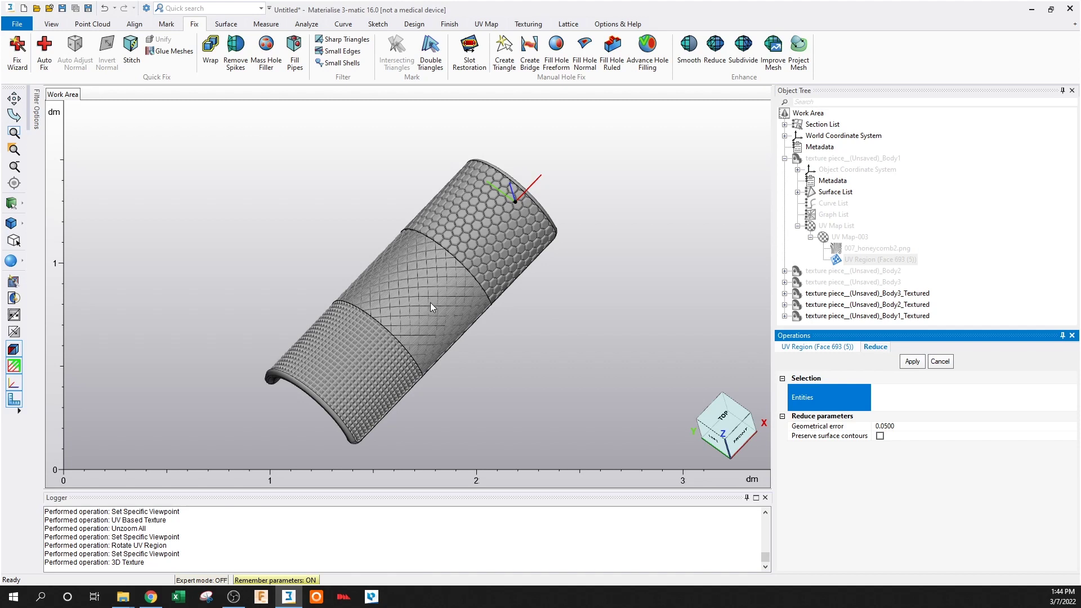
pyautogui.click(858, 293)
pyautogui.keyDown('shift'); pyautogui.click(858, 316); pyautogui.keyUp('shift')
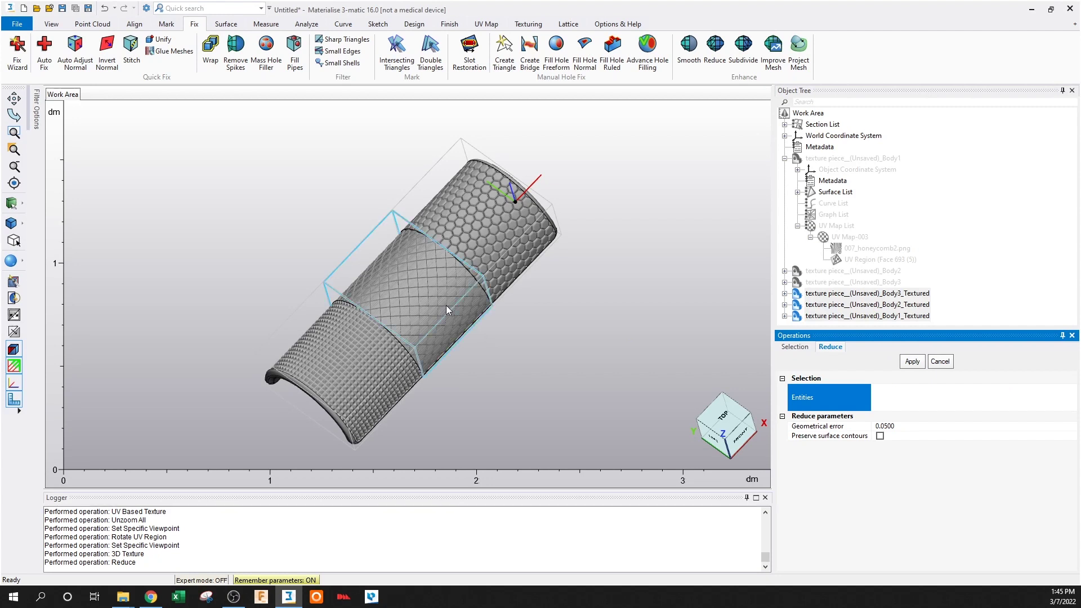
pyautogui.moveTo(445, 305); pyautogui.dragTo(300, 335, button='right')
pyautogui.scroll(3, 439, 290)
pyautogui.scroll(-4, 388, 315)
pyautogui.scroll(-3, 403, 293)
pyautogui.scroll(3, 377, 346)
pyautogui.scroll(3, 296, 358)
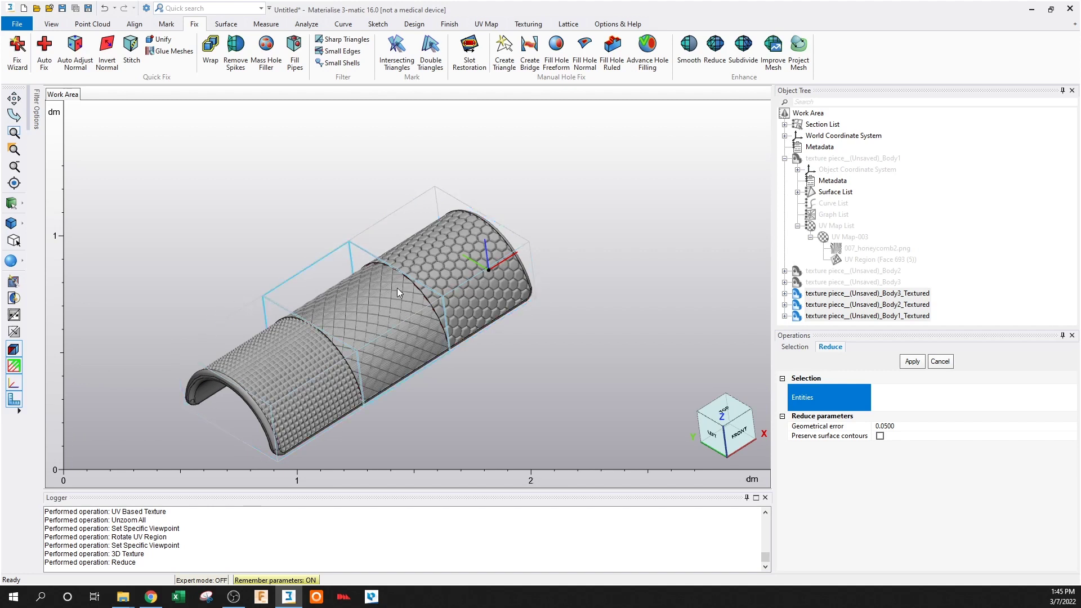
pyautogui.moveTo(397, 288); pyautogui.dragTo(303, 390, button='right')
pyautogui.moveTo(336, 348); pyautogui.dragTo(330, 349, button='right')
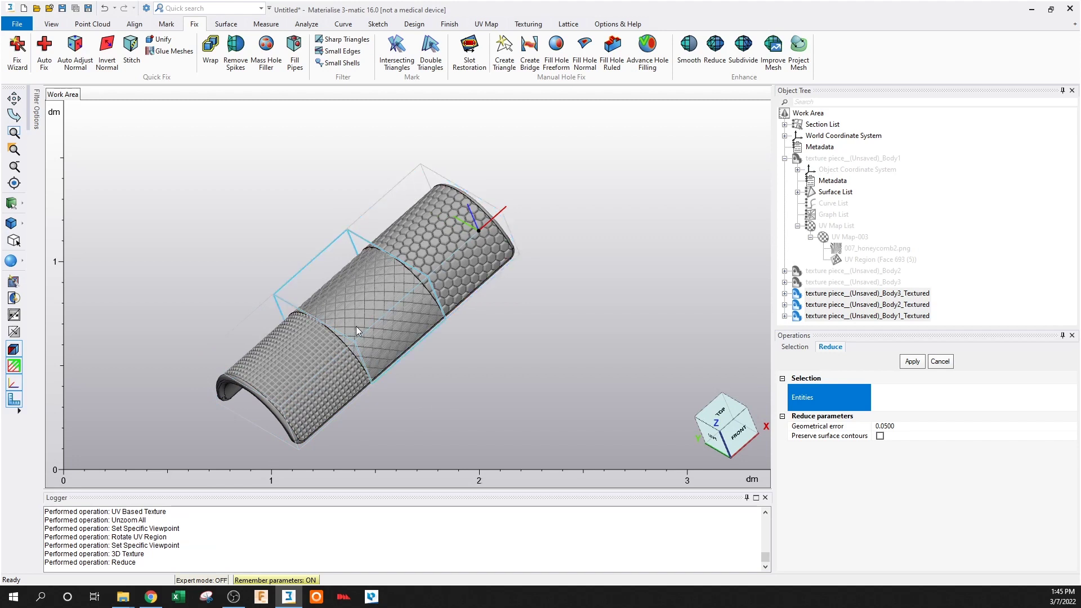
pyautogui.scroll(-1, 365, 343)
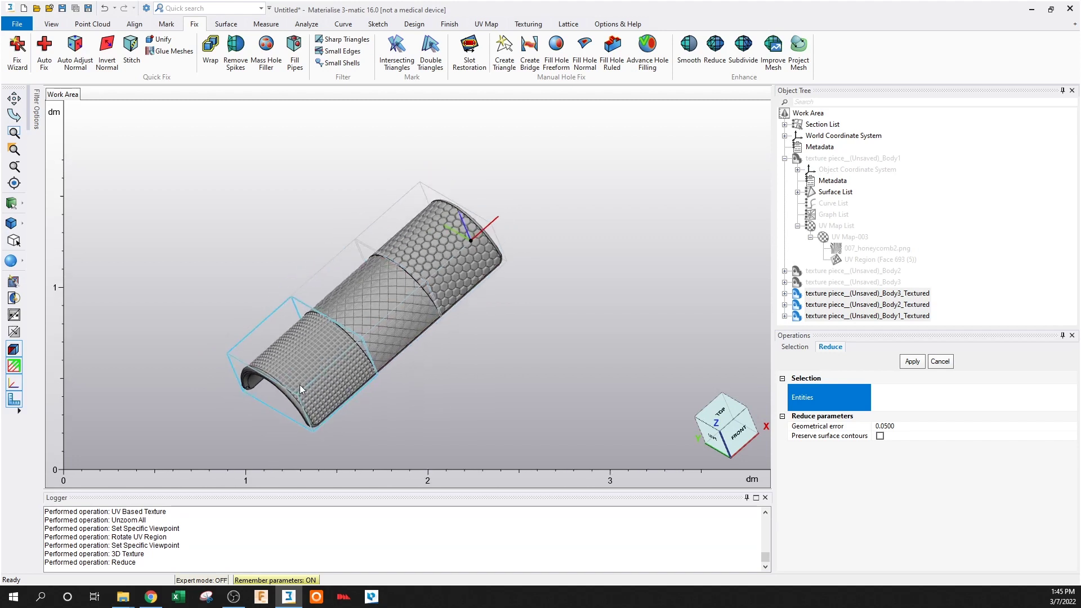
pyautogui.moveTo(410, 287); pyautogui.dragTo(406, 315, button='right')
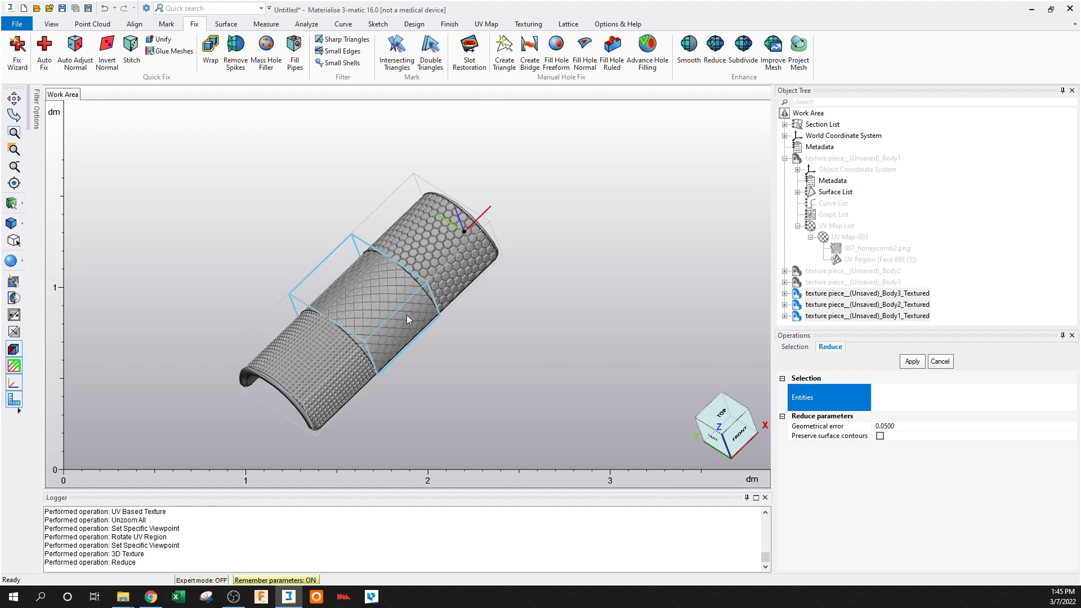